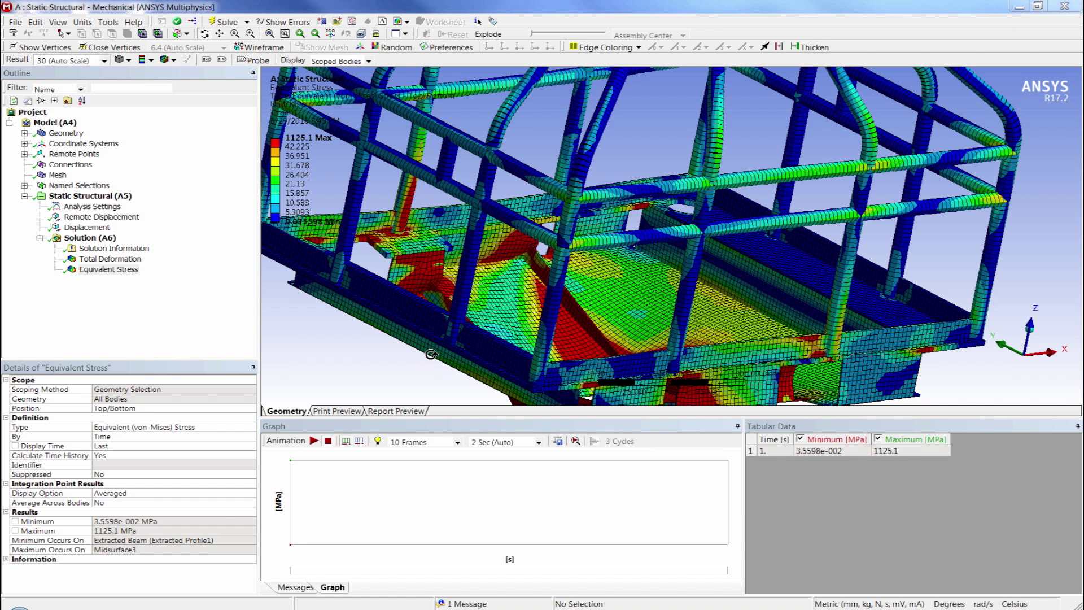
Orbit the Equivalent Stress result to inspect the frame from several sides, including from above
drag(471, 347, 512, 324)
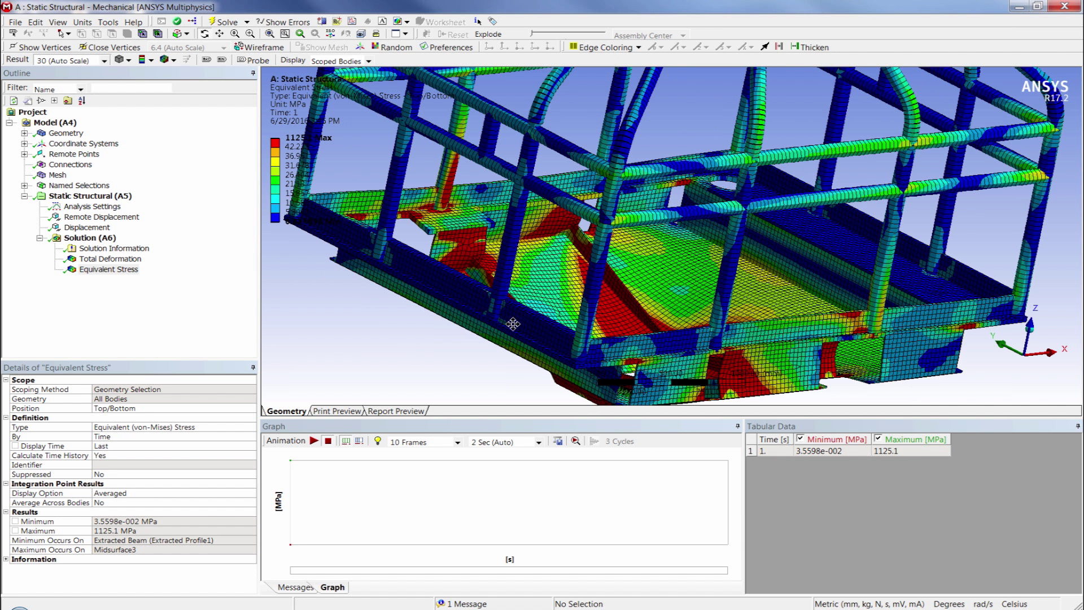
drag(613, 300, 645, 272)
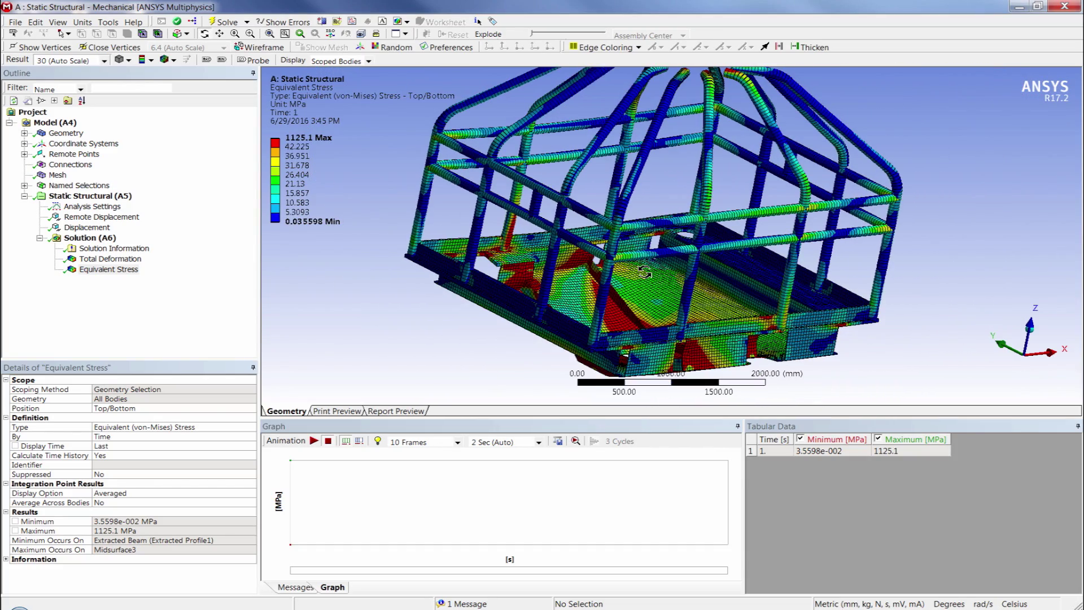
mouse_move(672, 300)
mouse_down()
mouse_move(686, 302)
mouse_move(672, 302)
mouse_up()
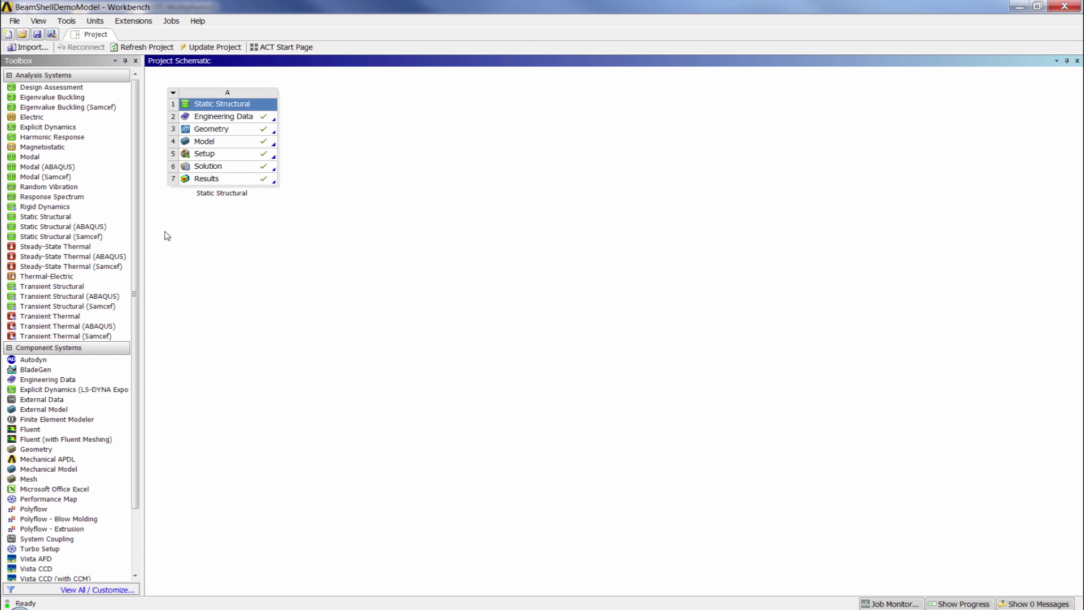
Add a Static Structural system named Sub Model that shares system A's Engineering Data
drag(81, 220, 346, 122)
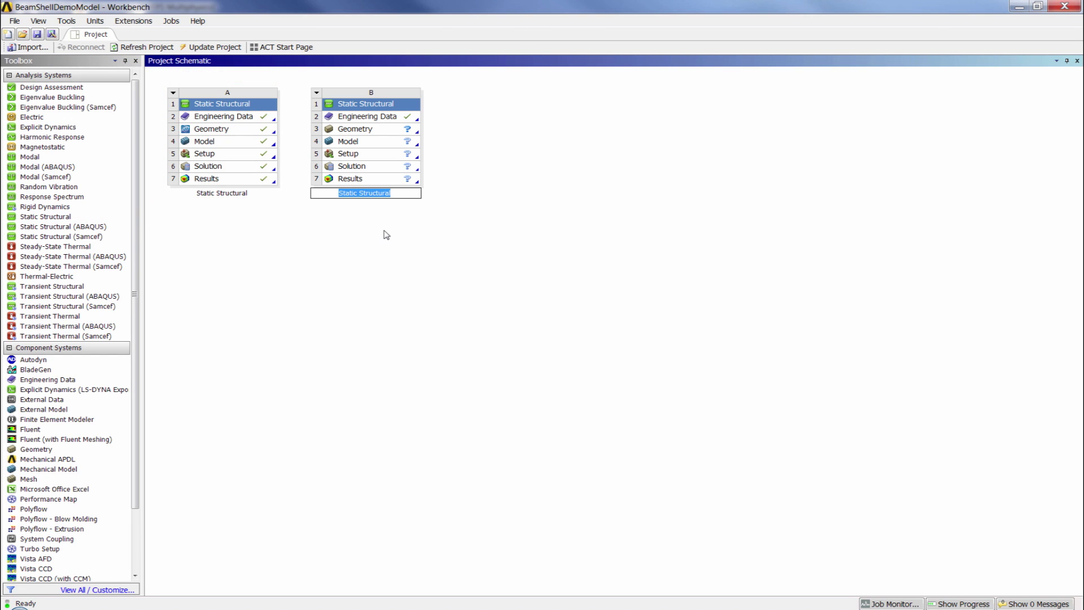
text(Sub S)
text(odel)
click(554, 198)
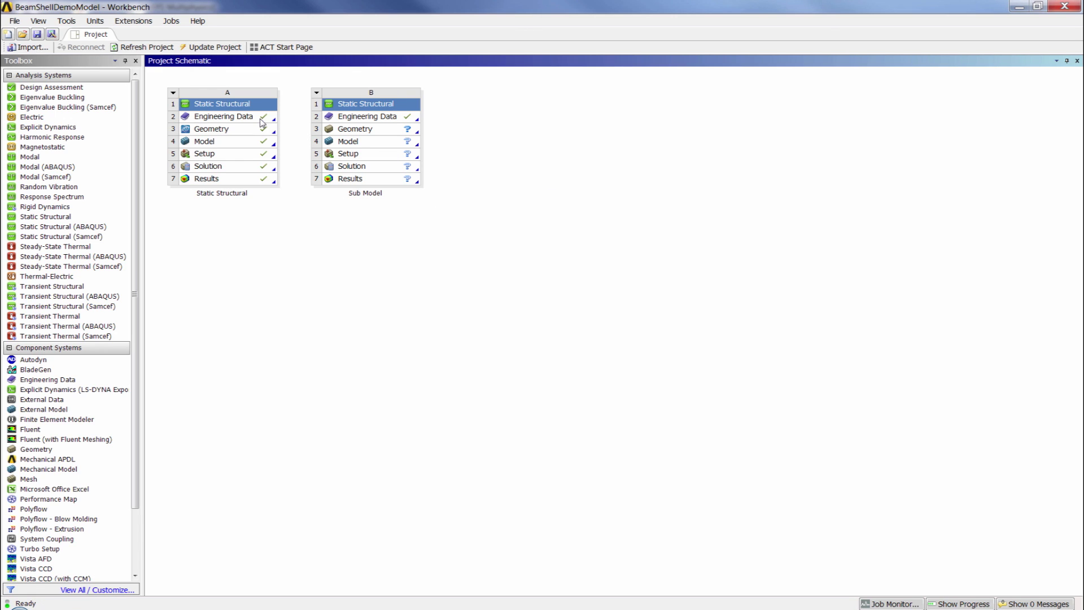
drag(228, 119, 383, 120)
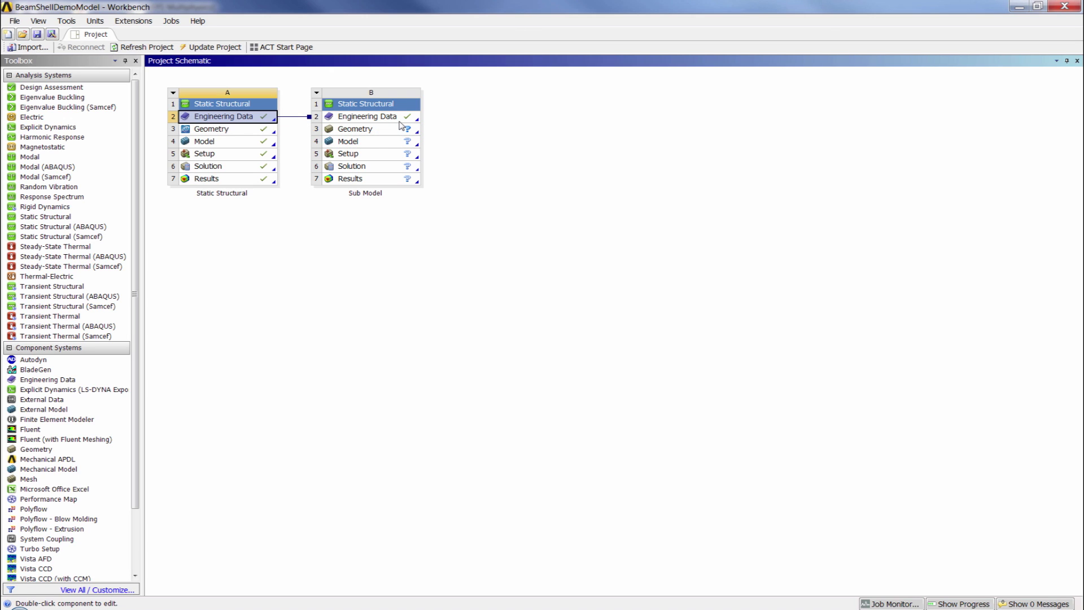
Import SubModelGeometry.scdoc as geometry, feed A6 Solution into the Sub Model Setup, and open Model
click(367, 130)
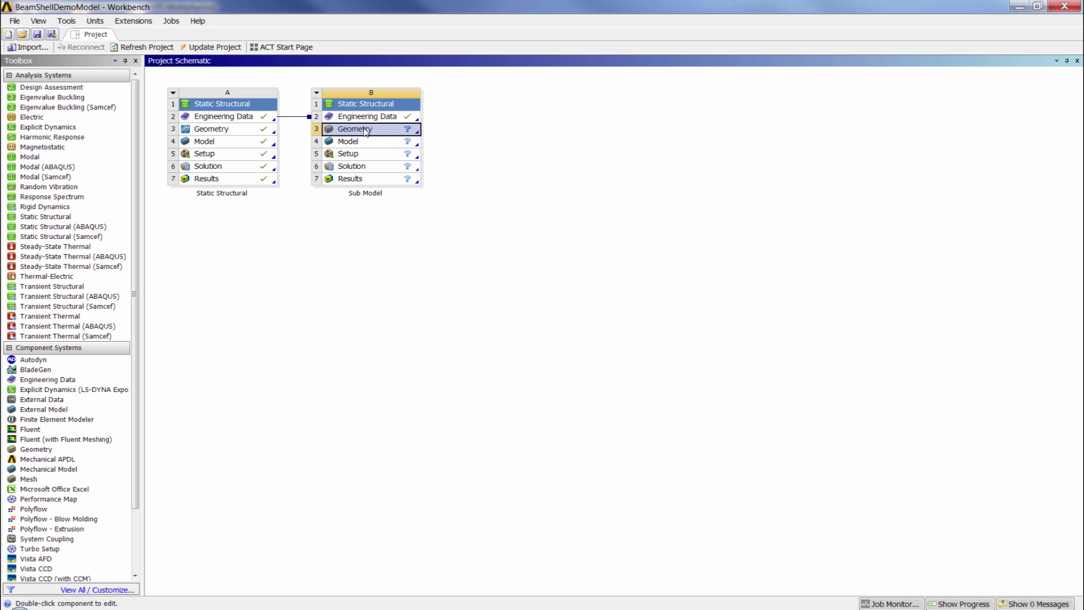
right_click(366, 131)
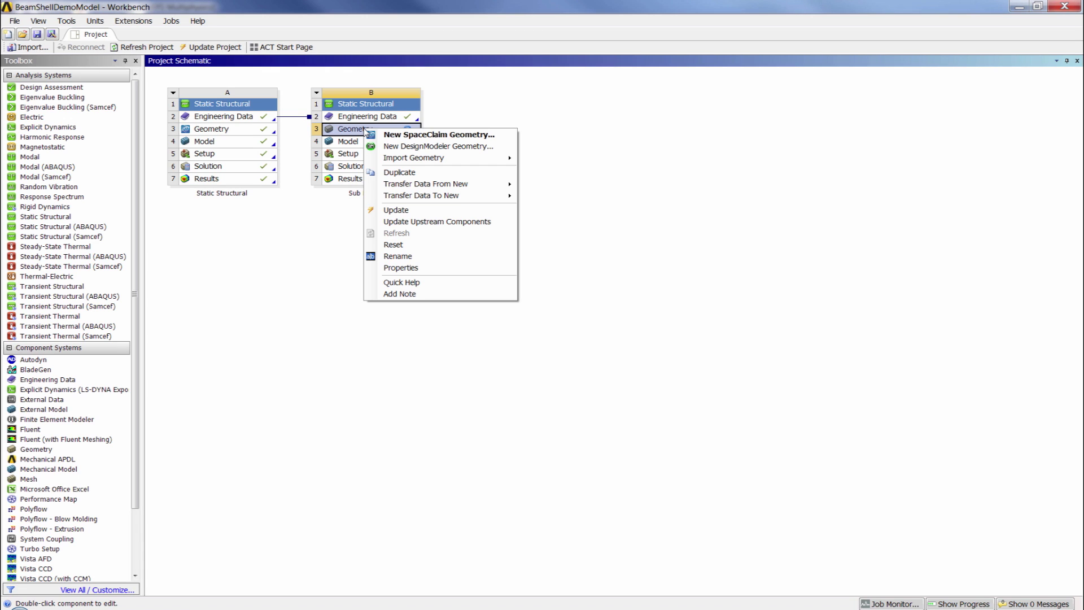
mouse_move(406, 158)
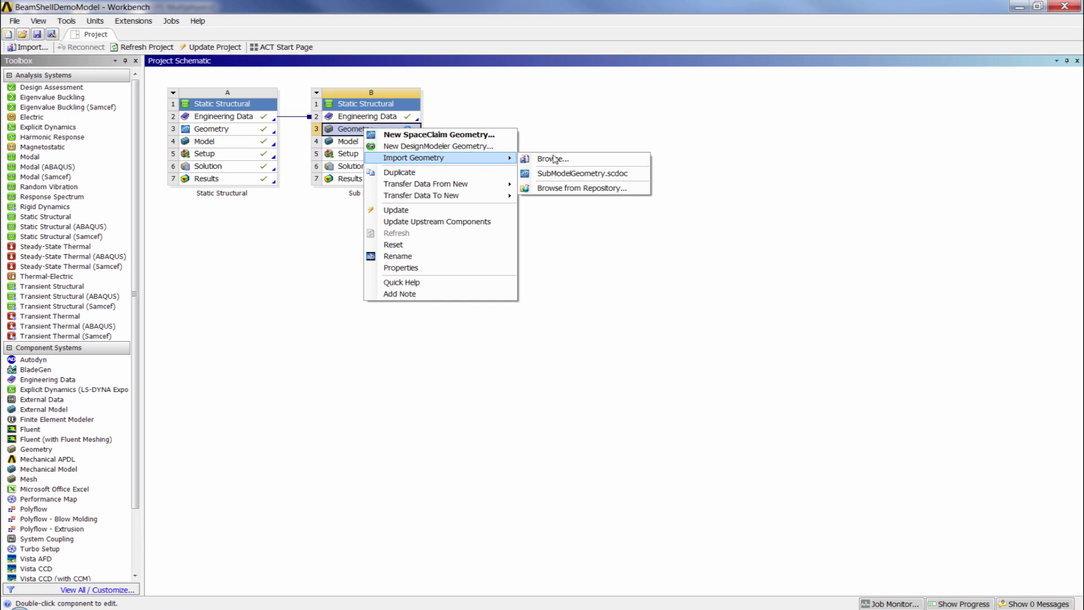
click(580, 174)
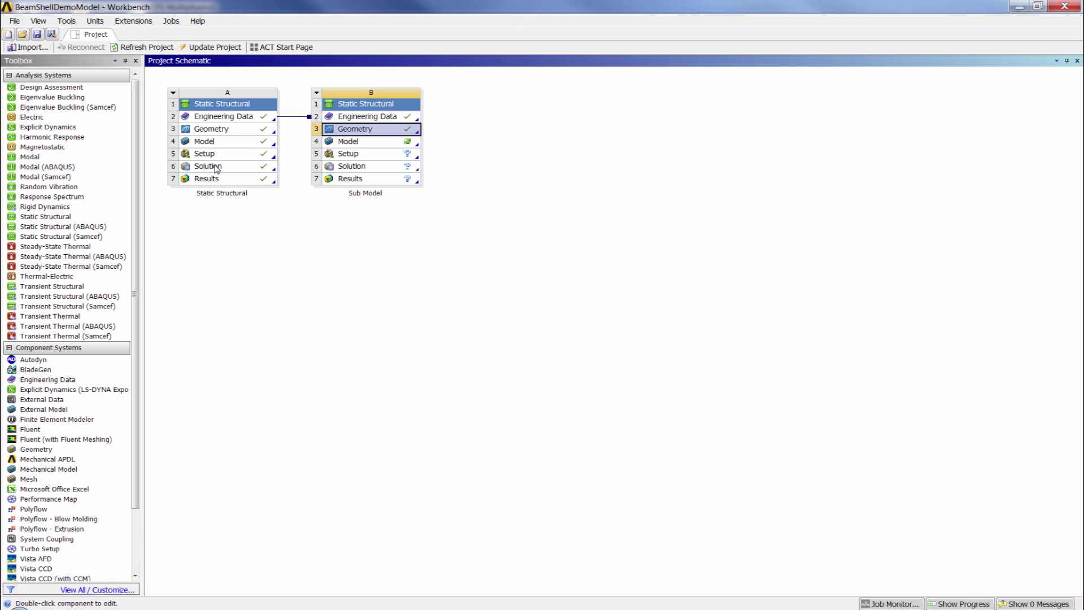
drag(209, 170, 372, 160)
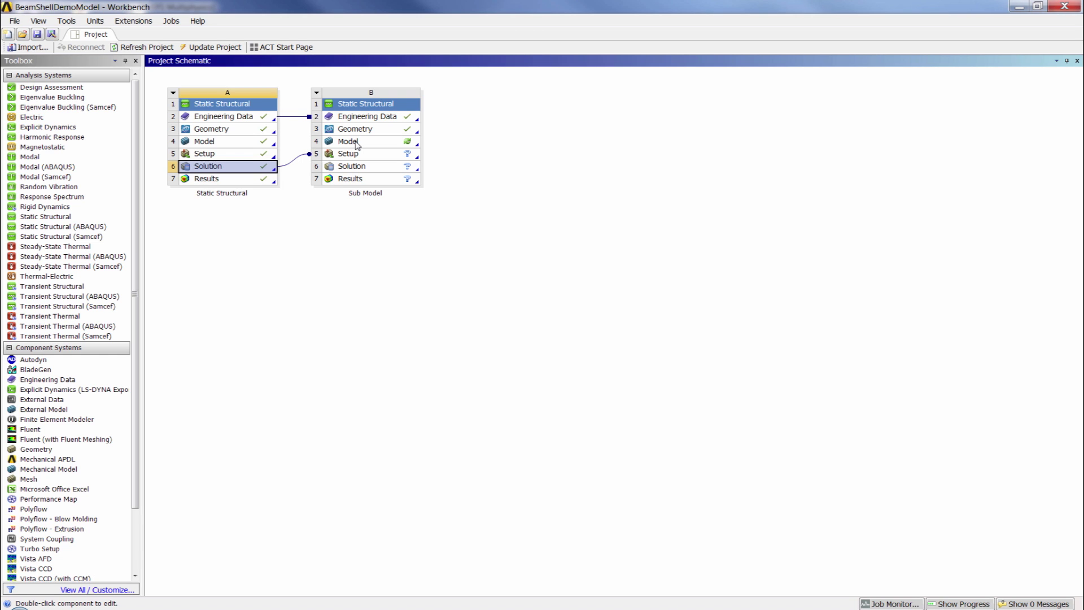
double_click(357, 144)
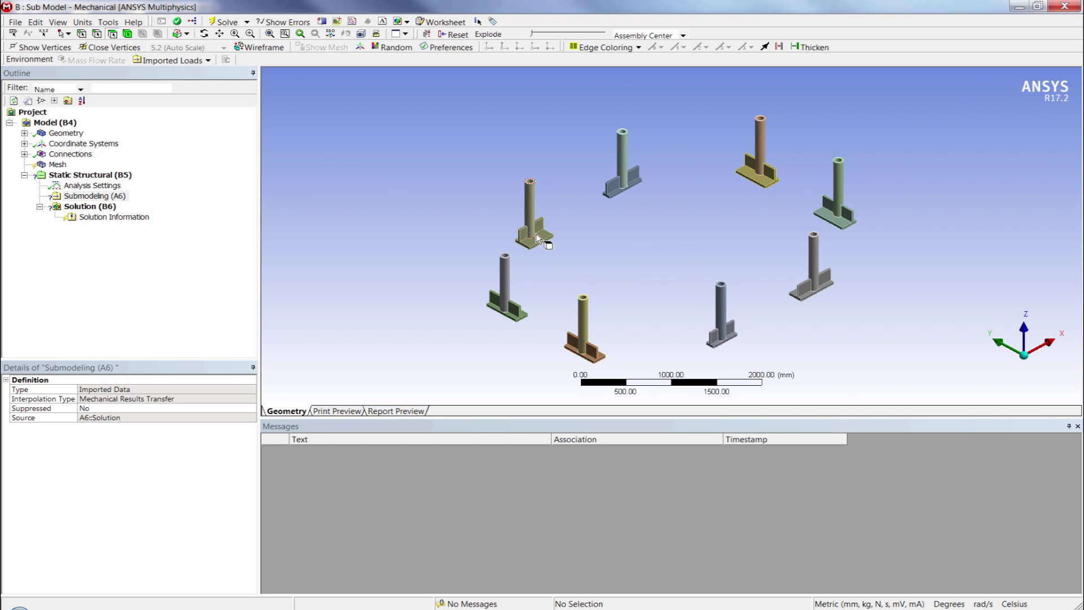
Review the eight bonded contact regions, Contact Region through Contact Region 8, under Connections > Contacts
drag(511, 215, 561, 255)
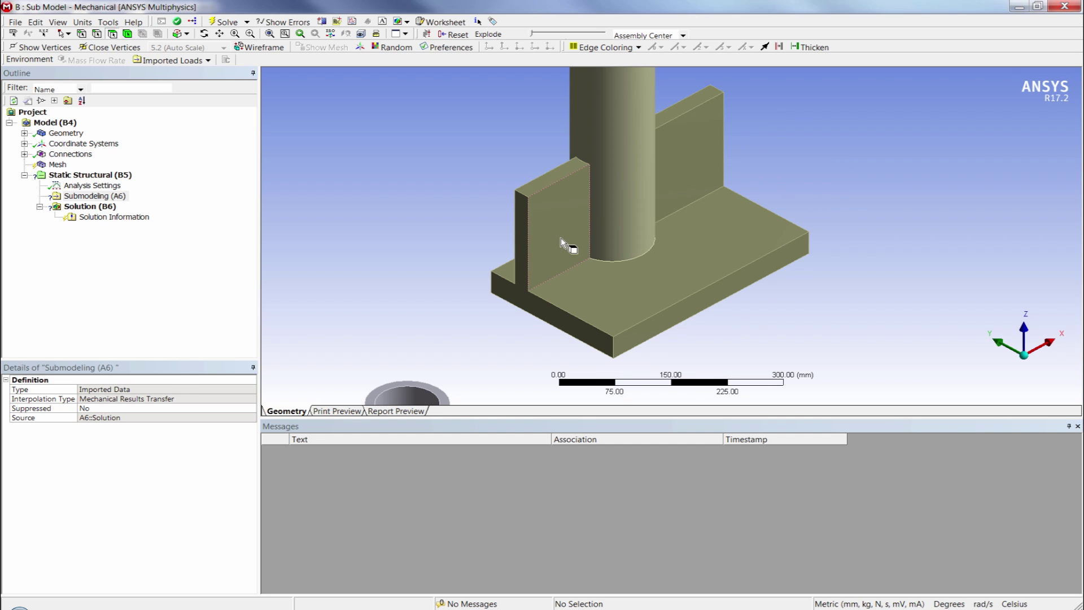
scroll(605, 239, down, 3)
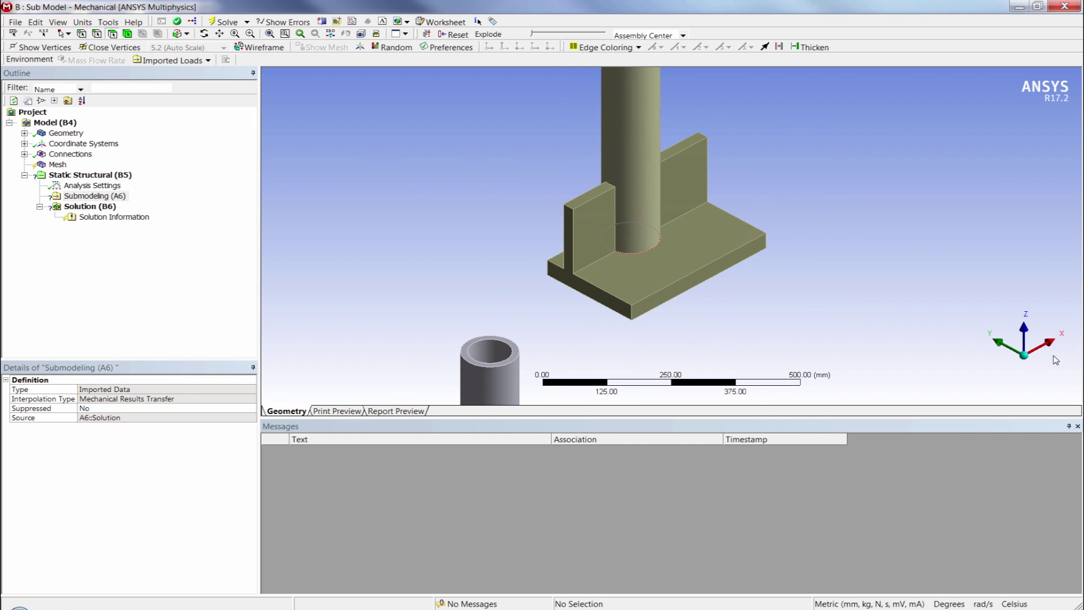
scroll(584, 230, down, 4)
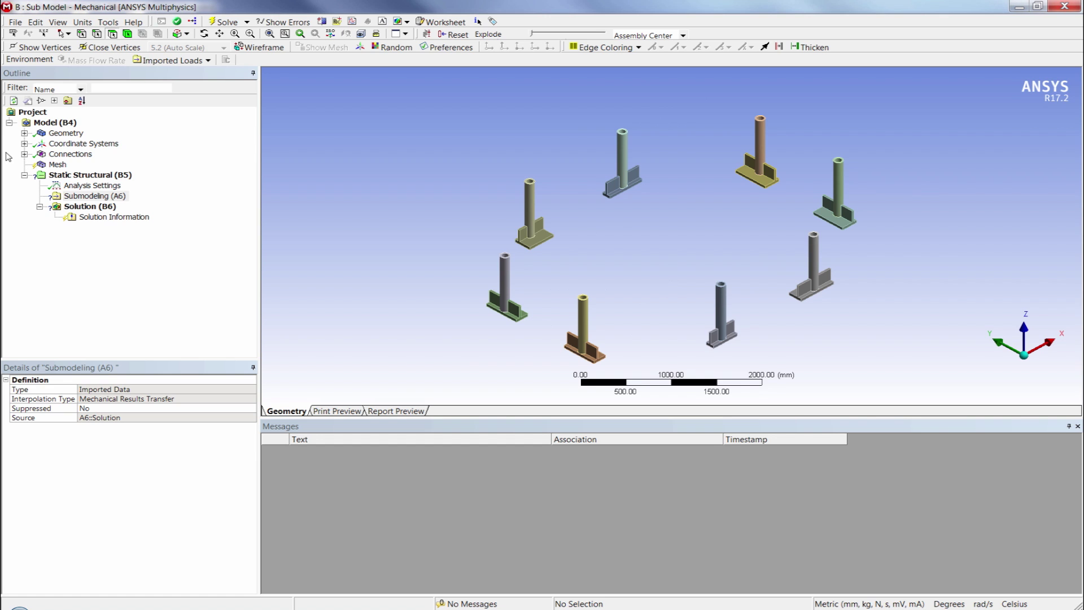
click(24, 154)
click(39, 164)
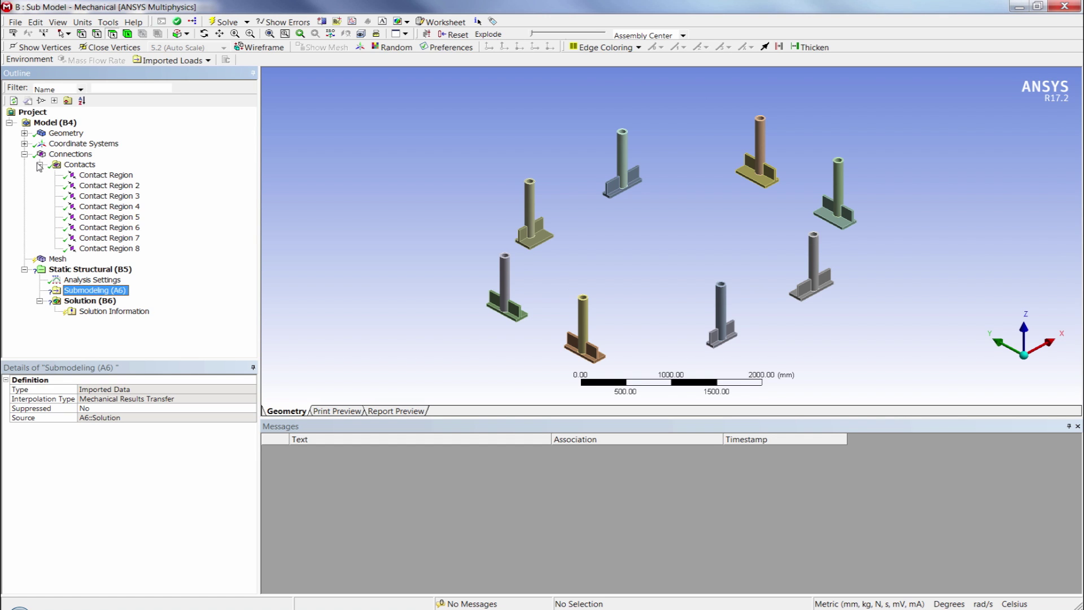
click(84, 178)
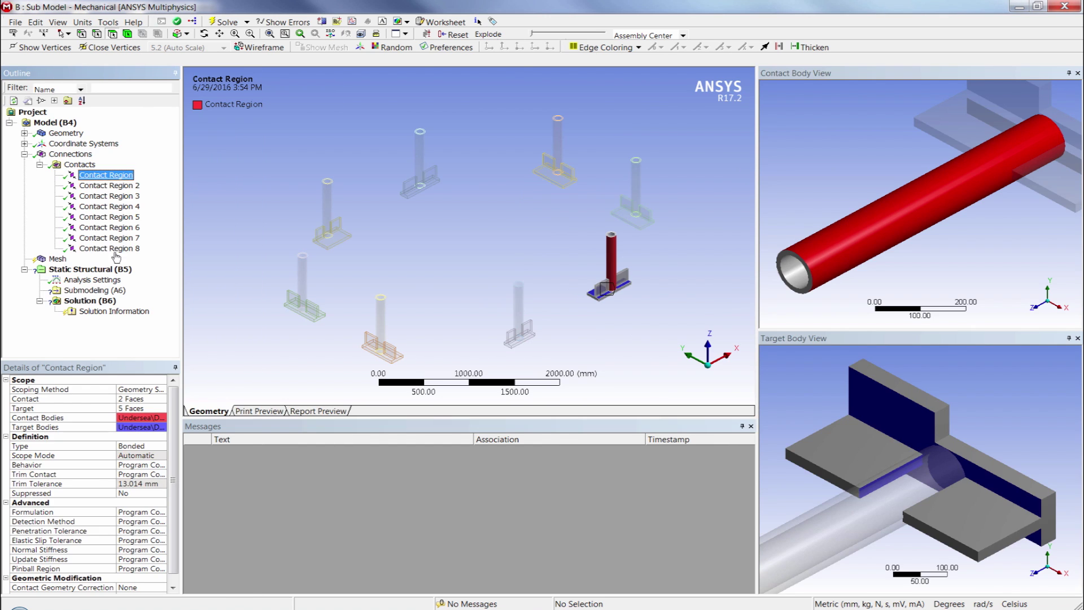
shift+click(113, 248)
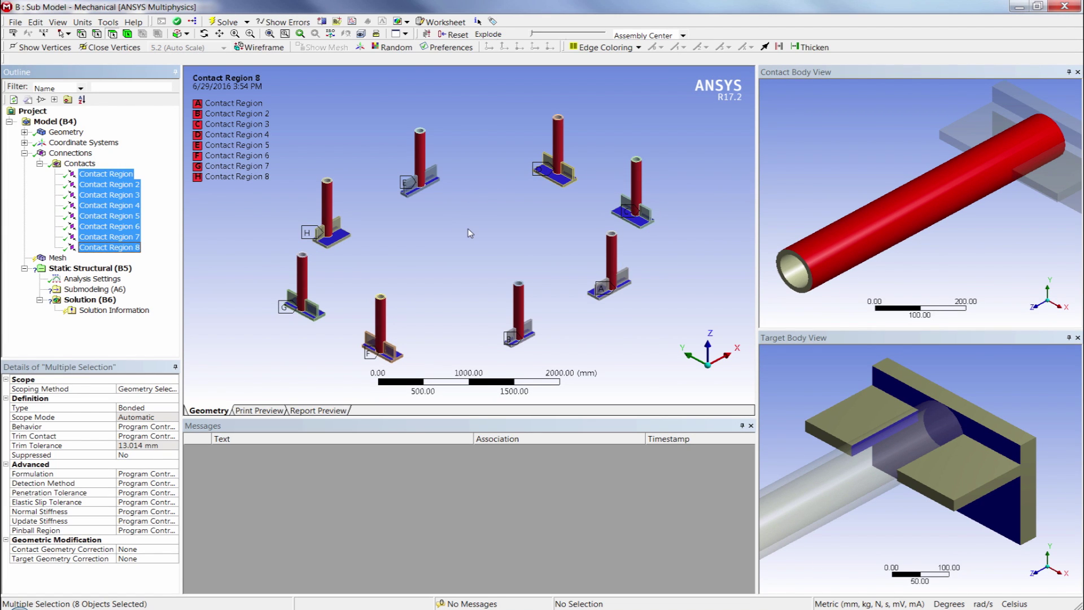
click(403, 181)
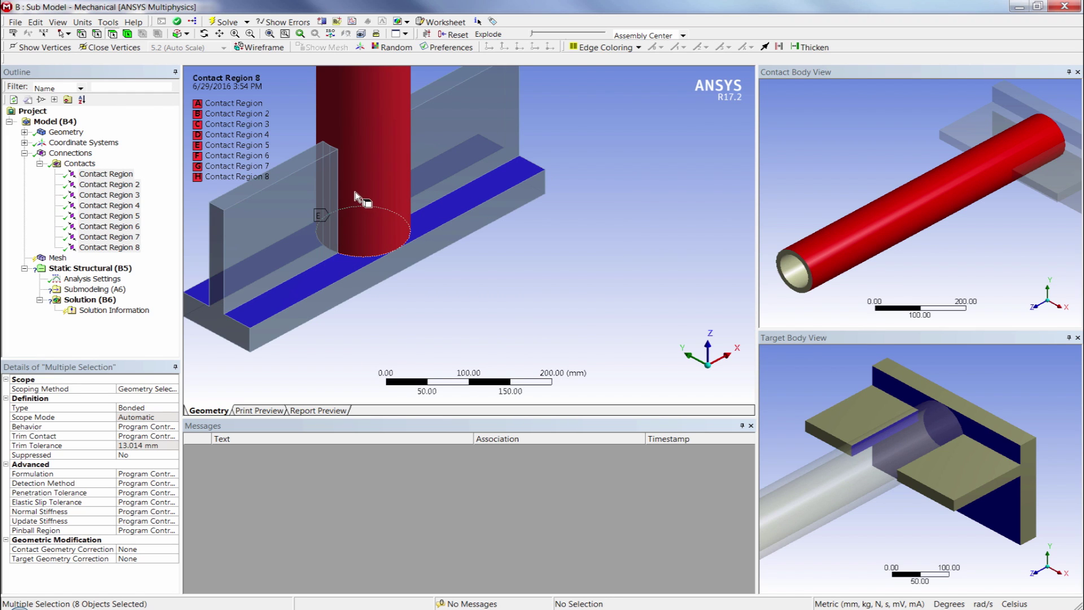
key(F7)
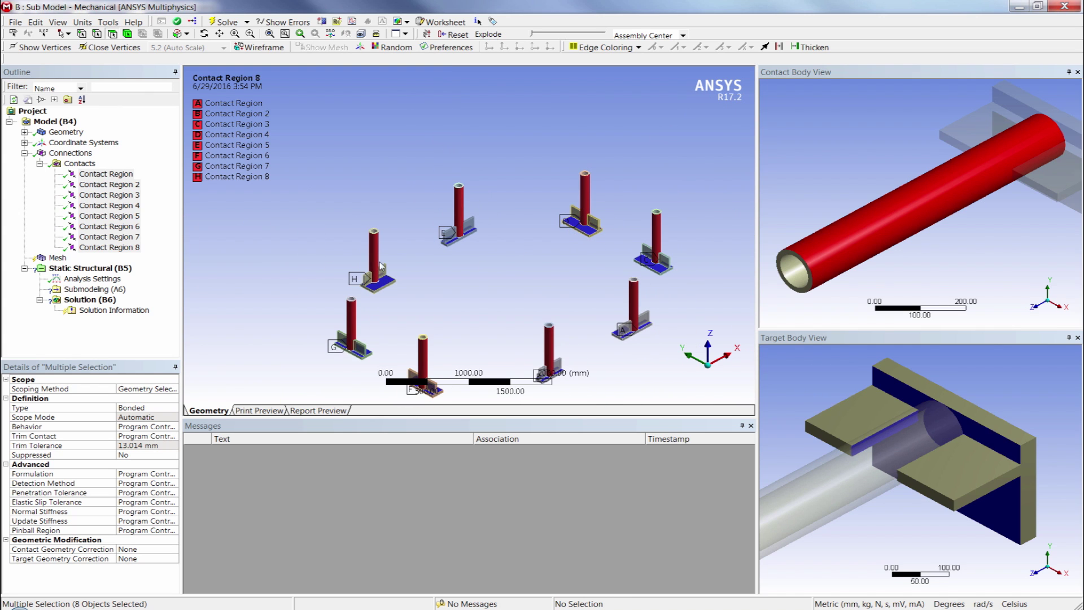
click(39, 163)
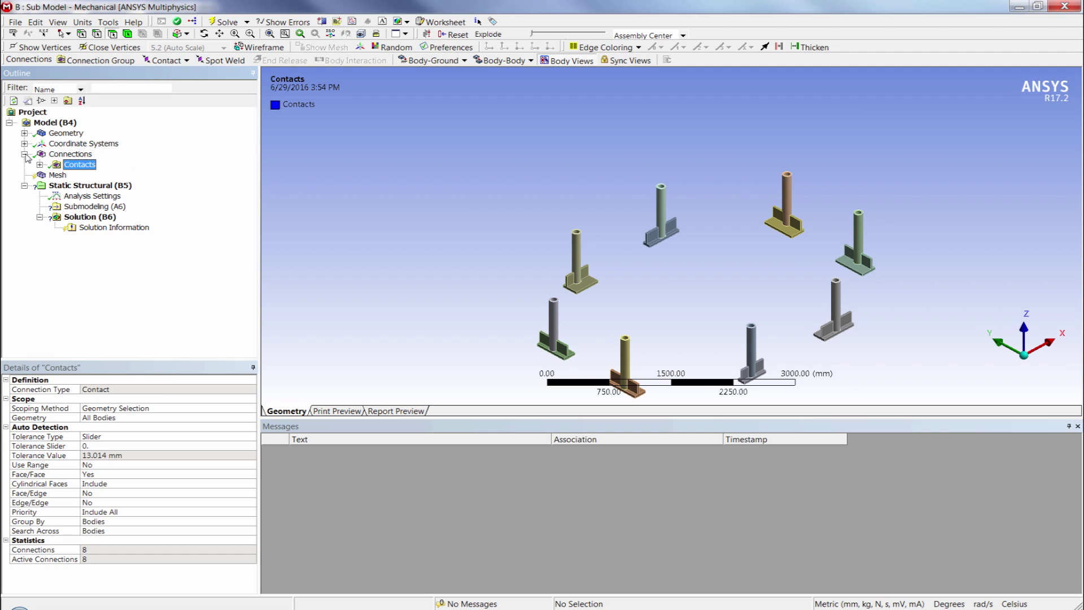
Set the mesh Size Function to Uniform with a Fine relevance center
click(24, 153)
click(57, 165)
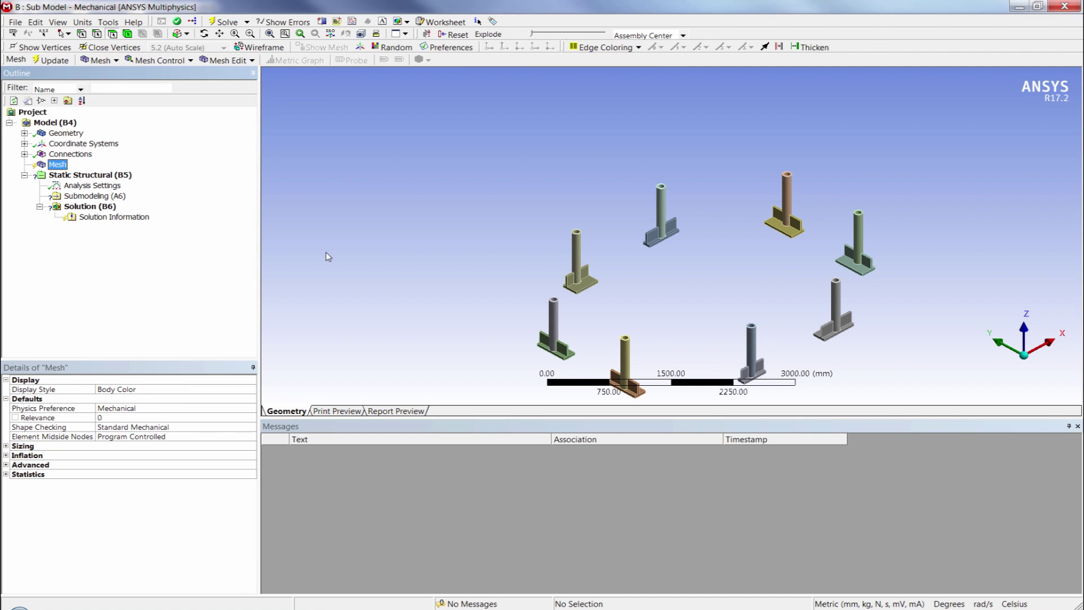
ctrl+middle_drag(628, 297, 597, 257)
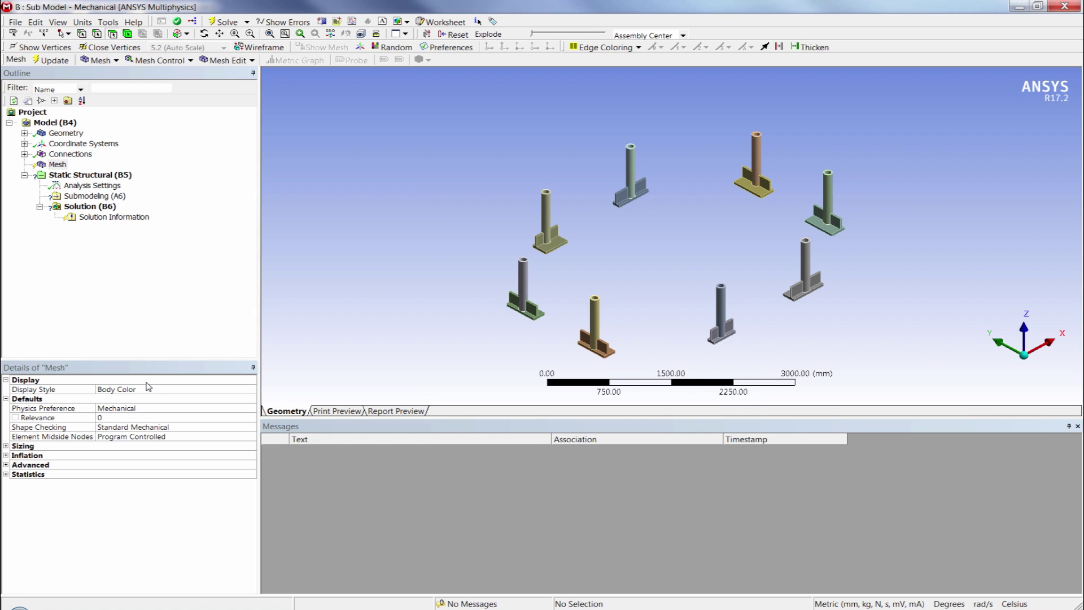
click(38, 446)
click(233, 456)
click(250, 455)
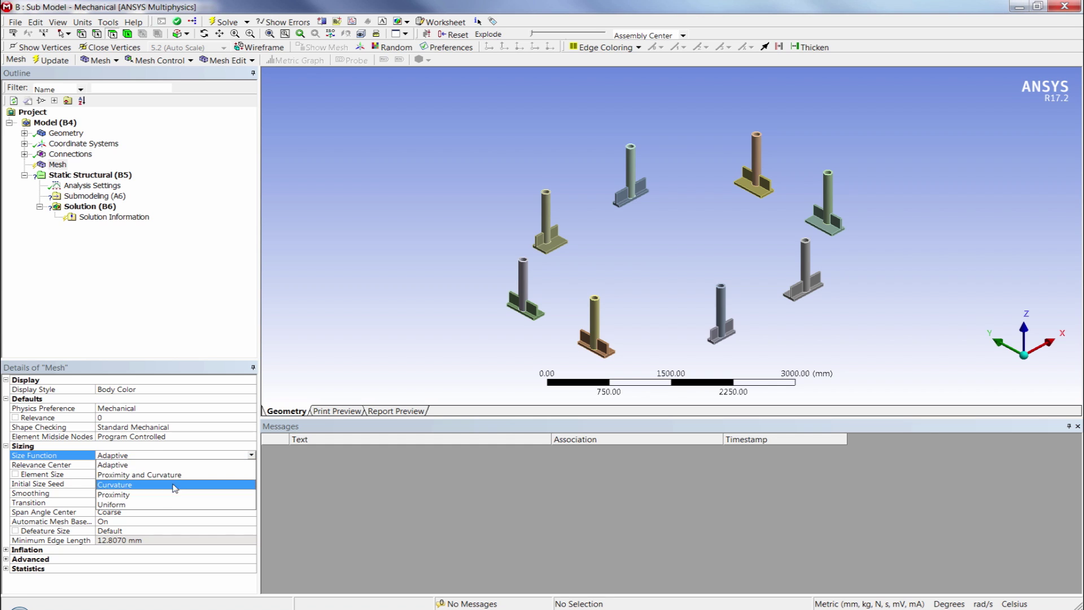
click(133, 505)
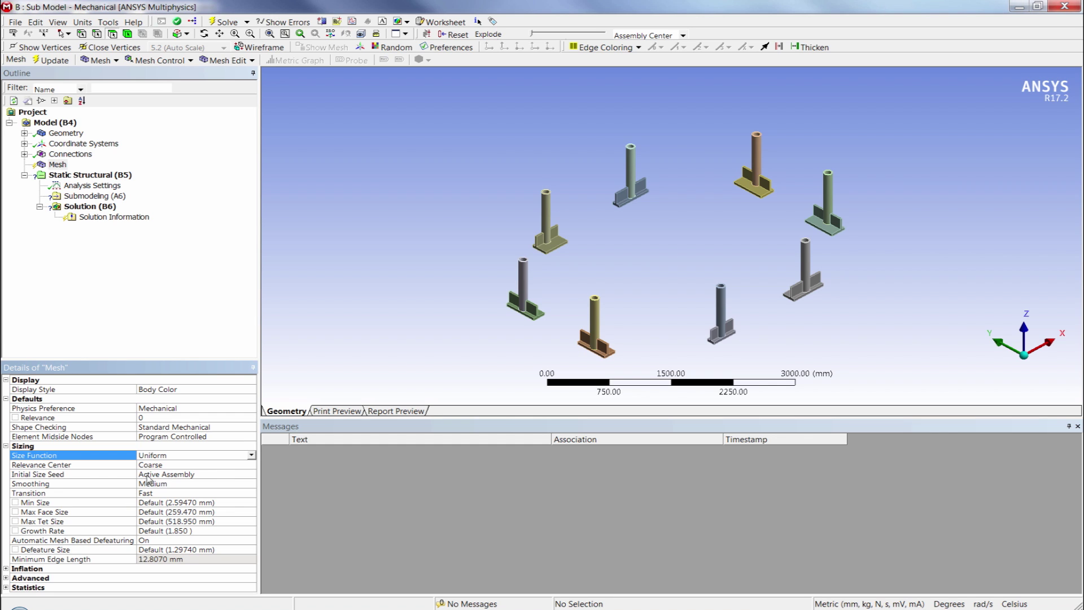
double_click(170, 467)
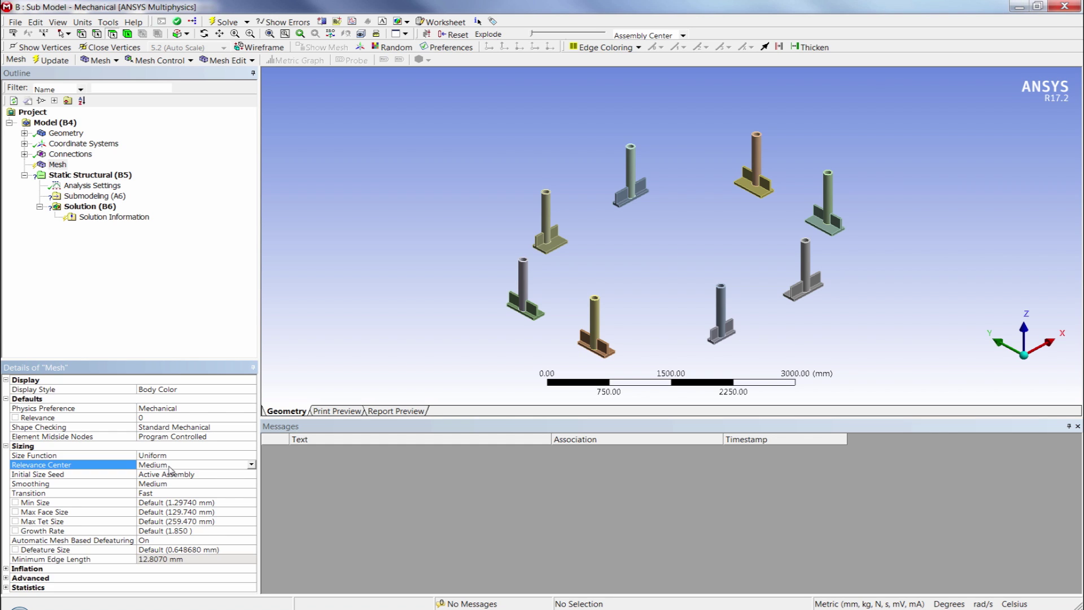
double_click(170, 469)
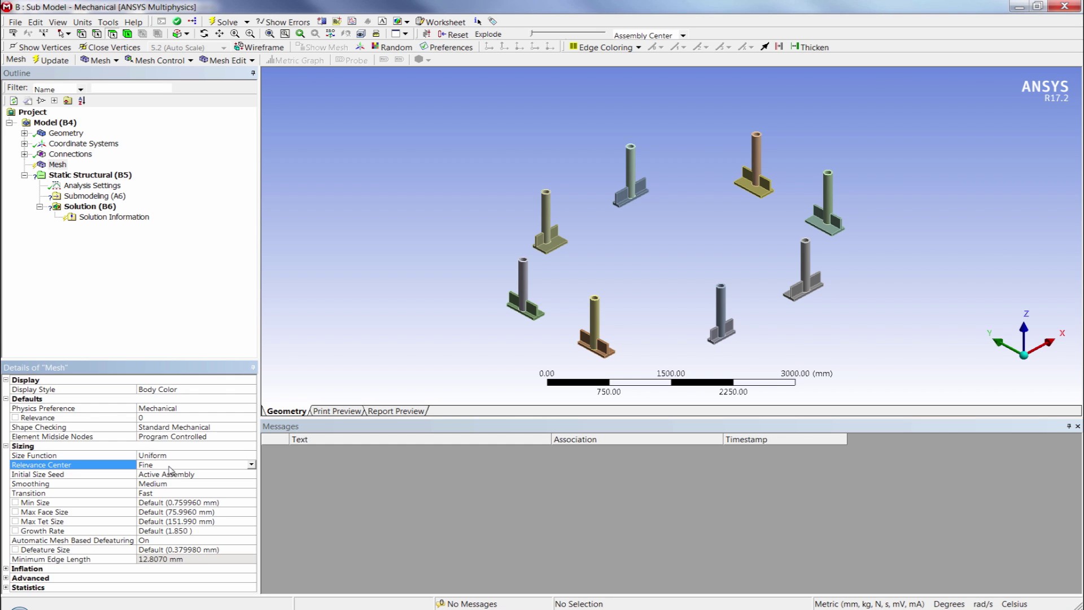
Set the mesh Min Size to 10 mm and Max Face Size to 15 mm
click(168, 503)
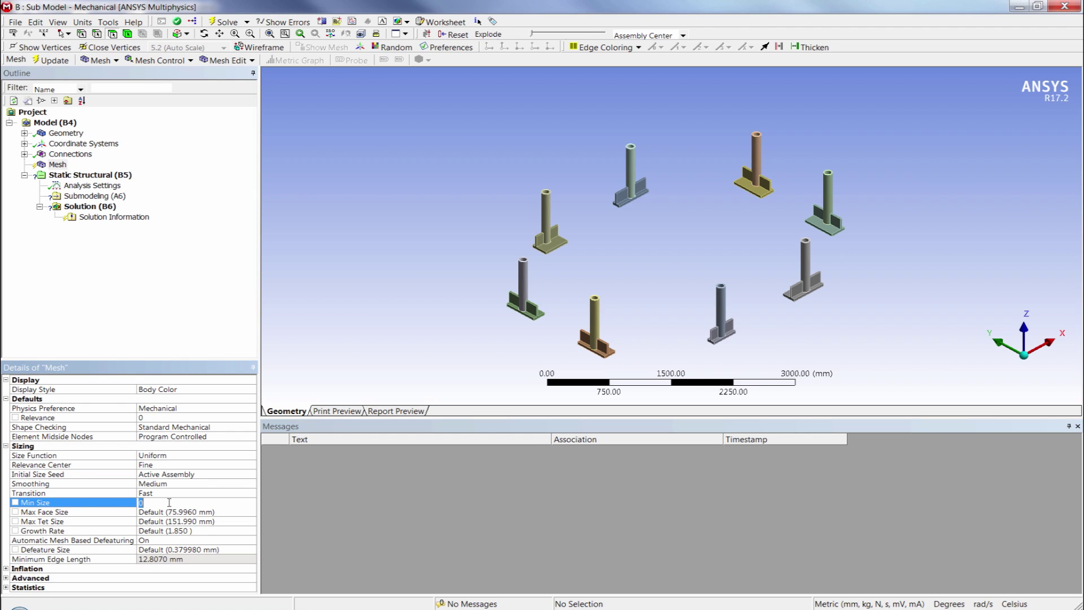
key(Return)
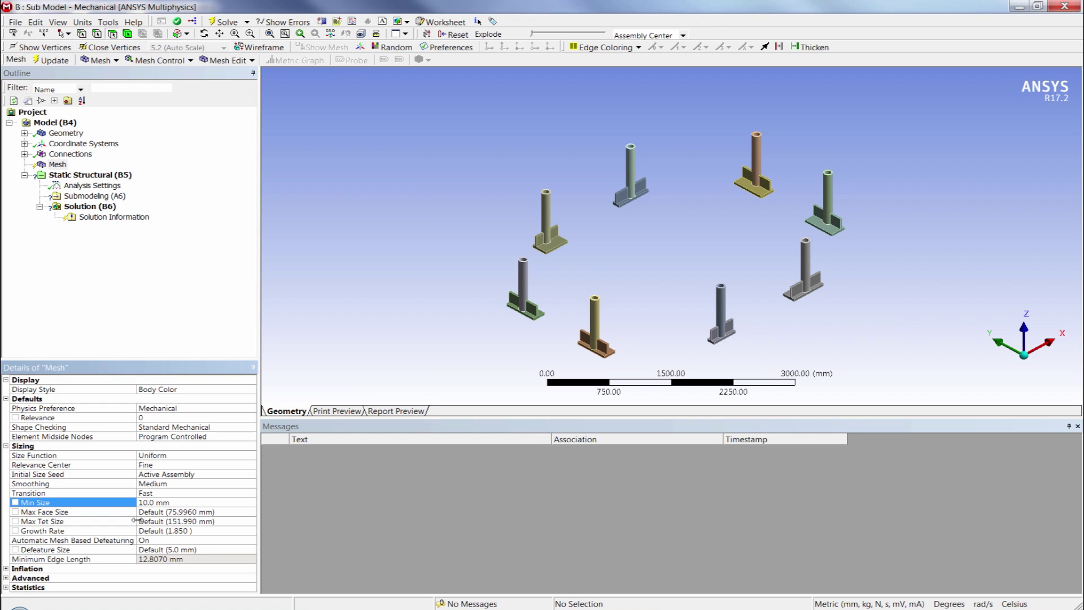
click(157, 512)
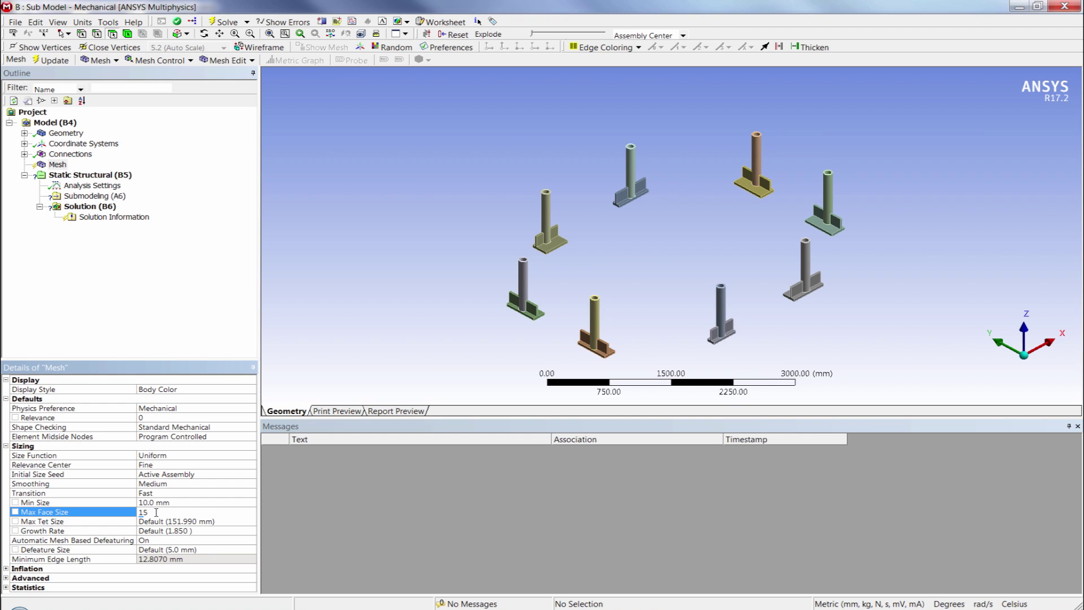
key(Return)
right_click(52, 167)
Insert a mesh Method control scoped to all 16 submodel bodies
mouse_move(85, 175)
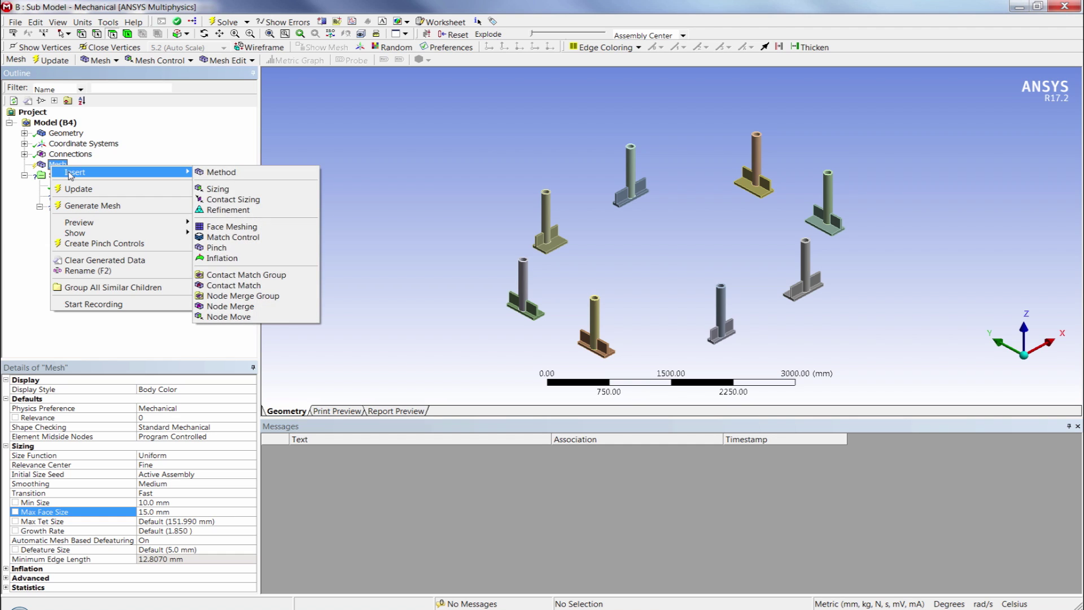
click(240, 175)
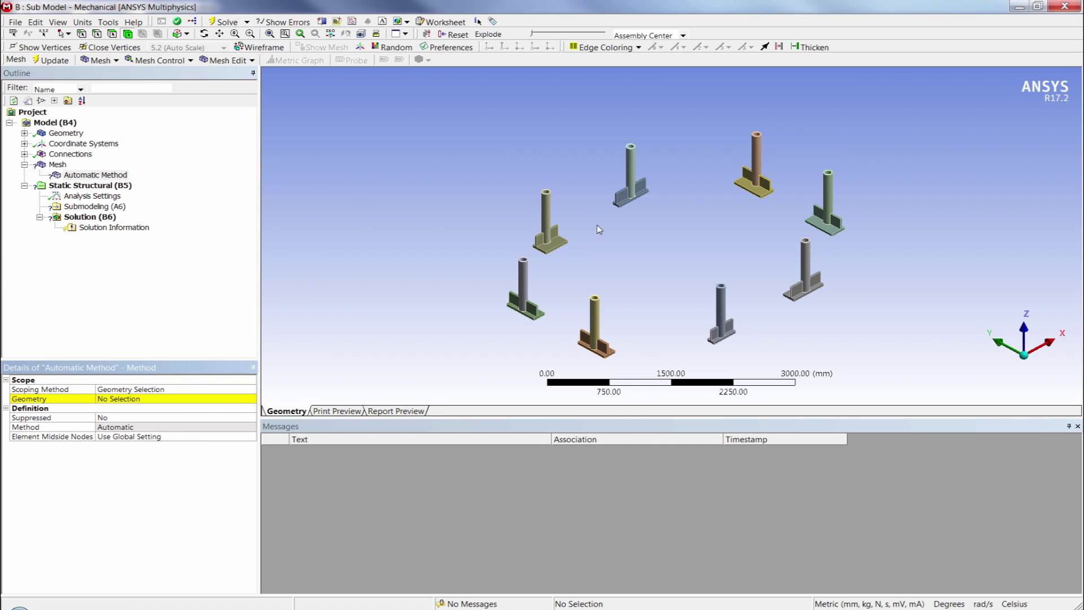
click(620, 201)
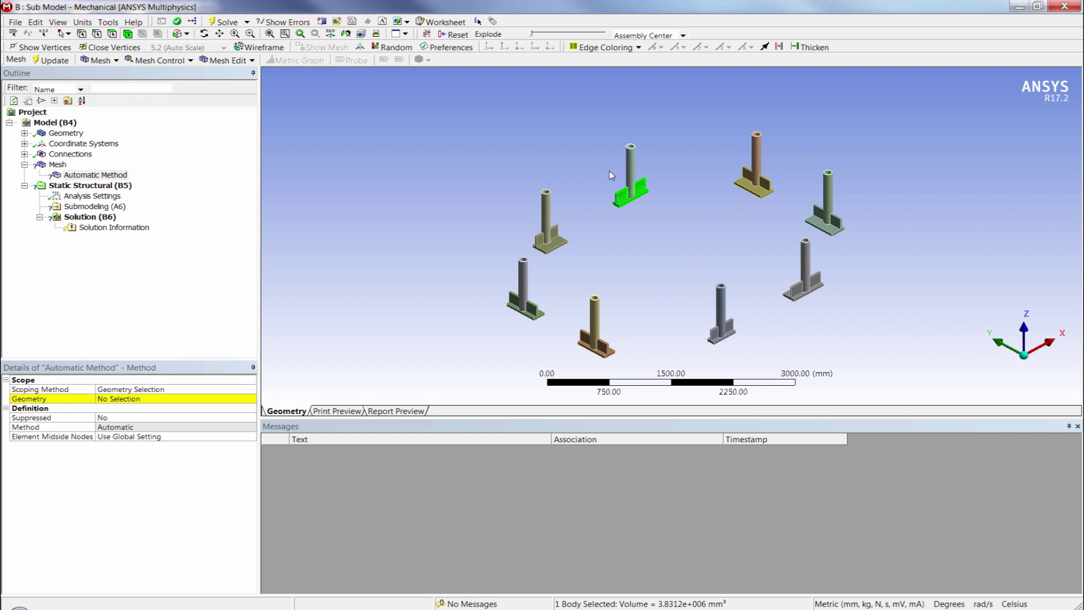
key(F7)
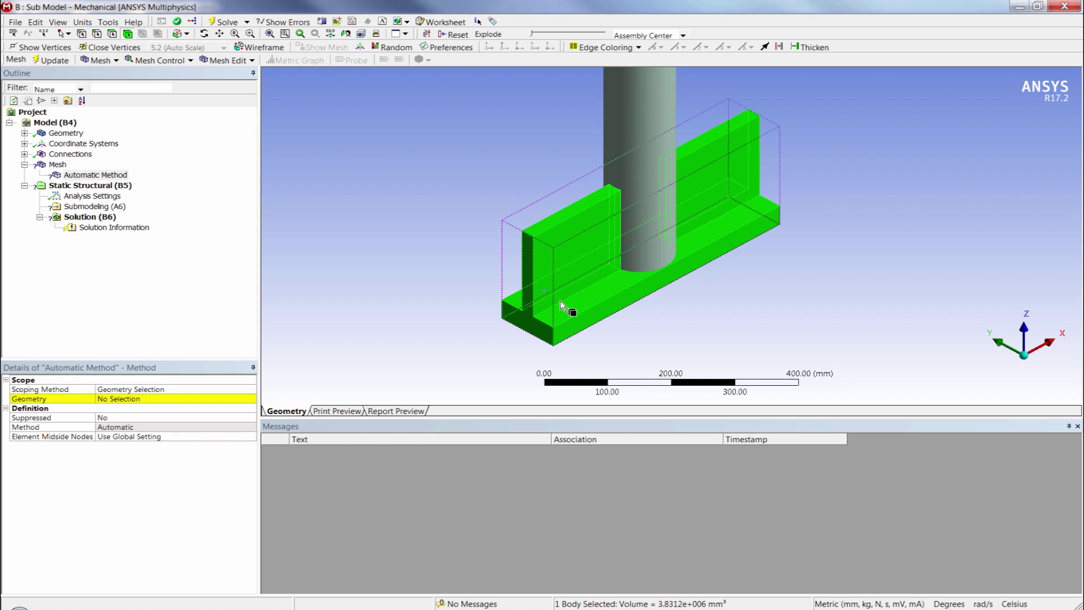
scroll(556, 288, down, 2)
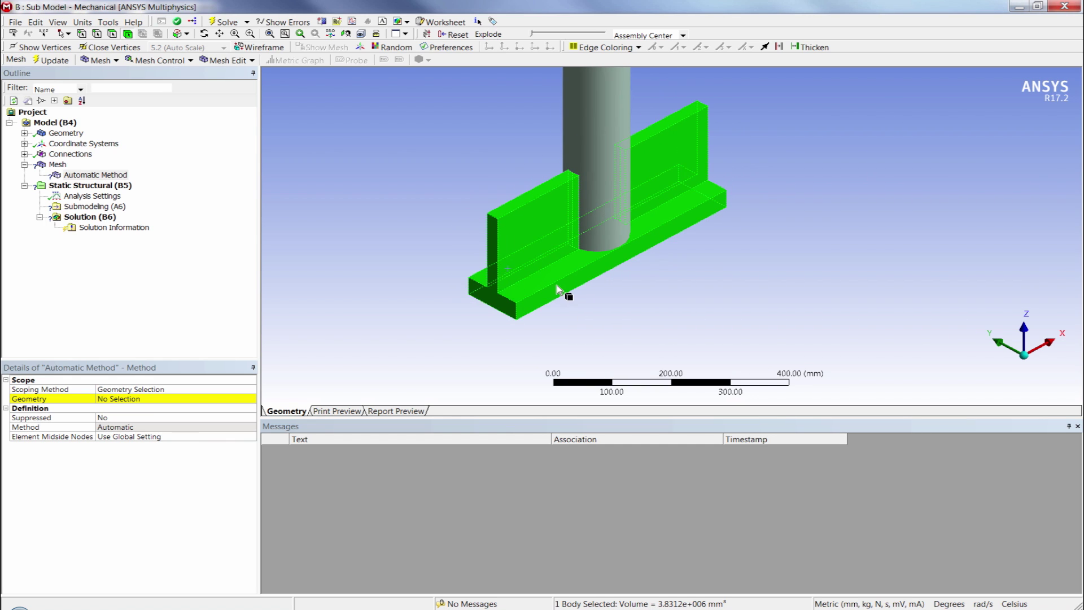
click(350, 371)
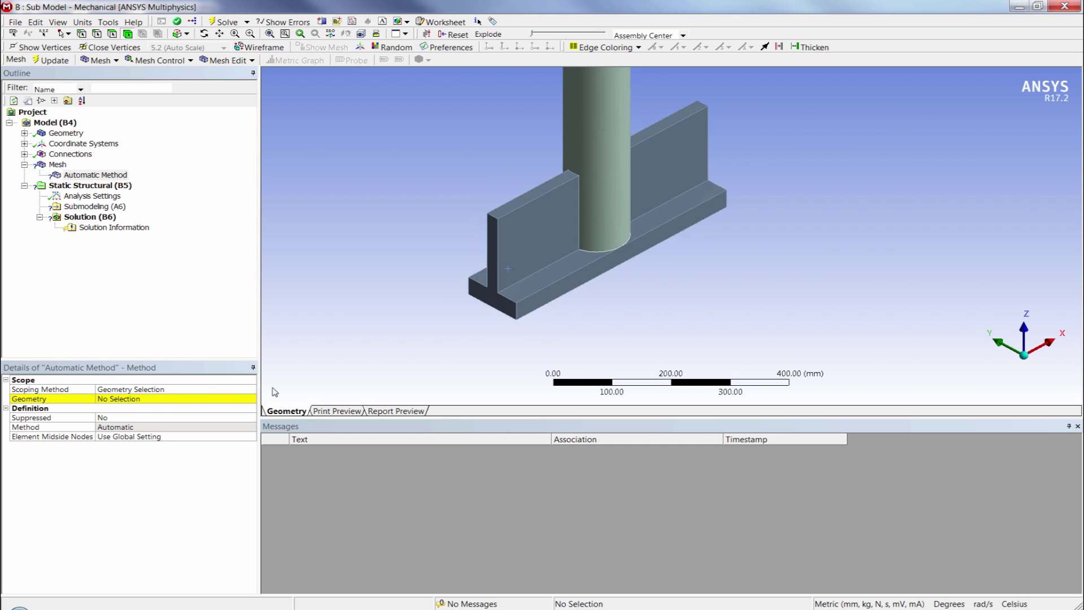
right_click(360, 328)
click(414, 469)
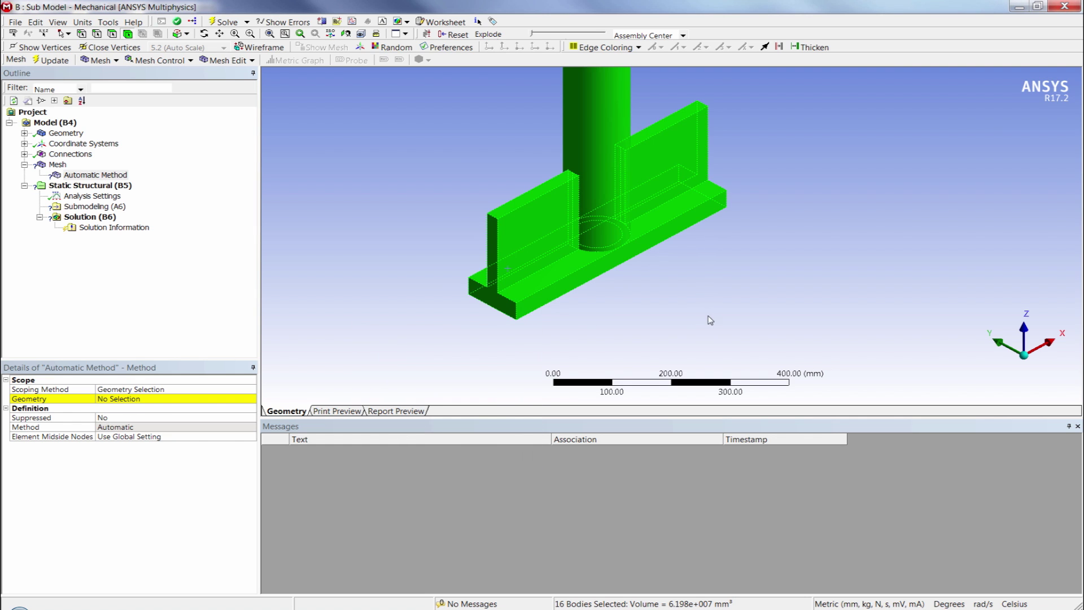
scroll(558, 227, down, 4)
scroll(512, 252, down, 3)
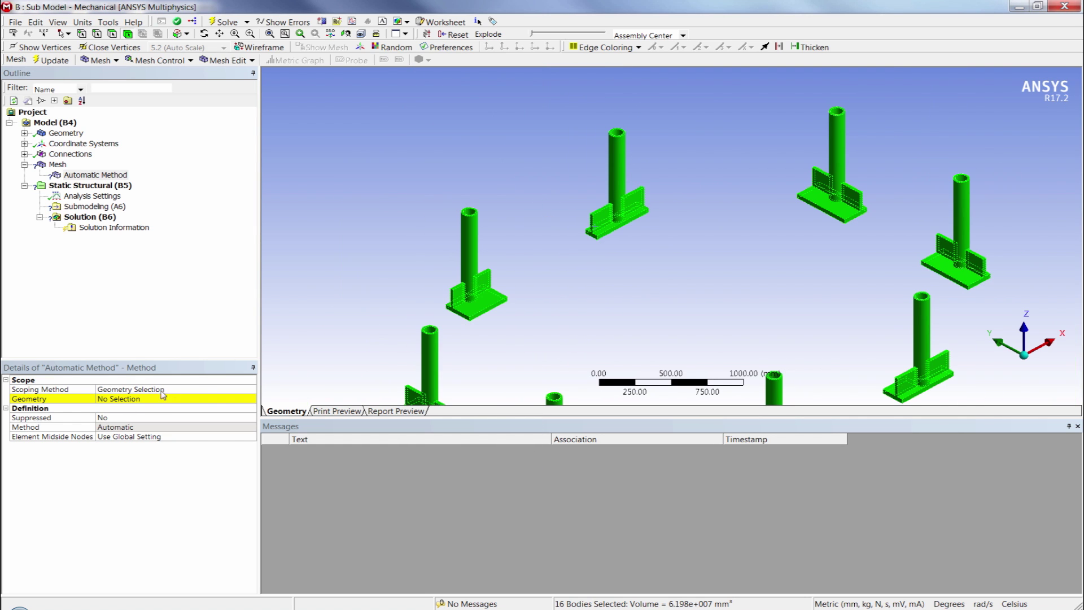
click(135, 399)
click(134, 399)
Set the mesh method to MultiZone
click(135, 426)
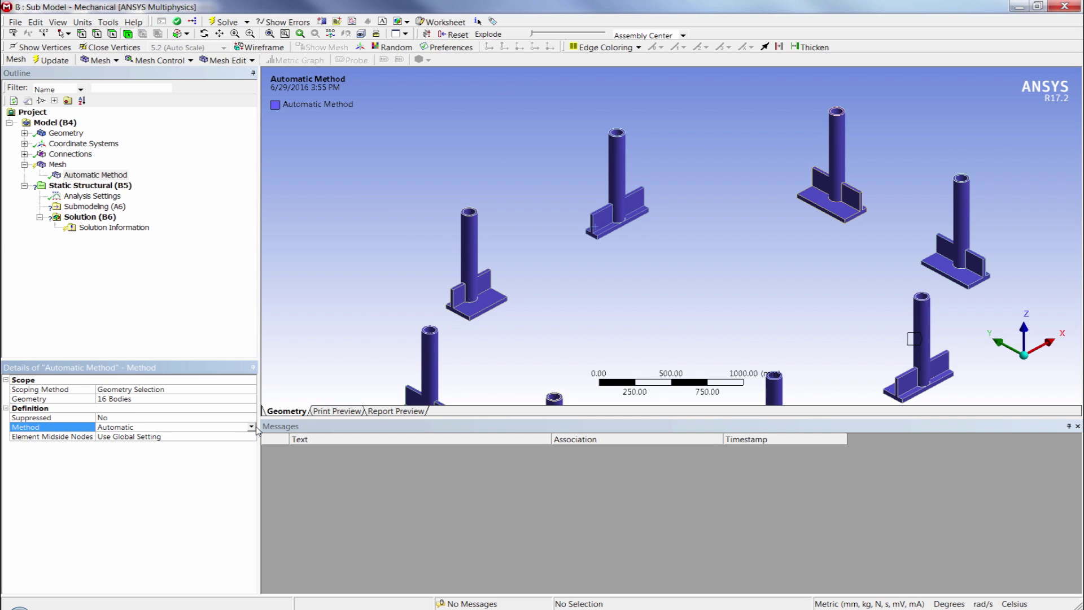
click(251, 427)
click(167, 477)
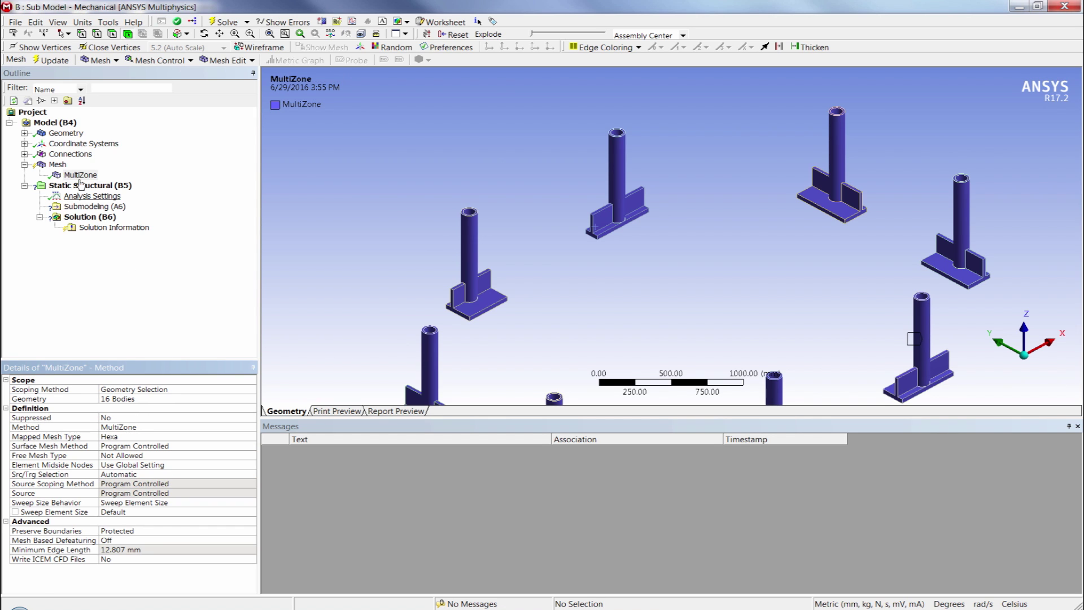
right_click(60, 165)
Generate the mesh and view its statistics: 157001 nodes and 27296 elements
click(86, 205)
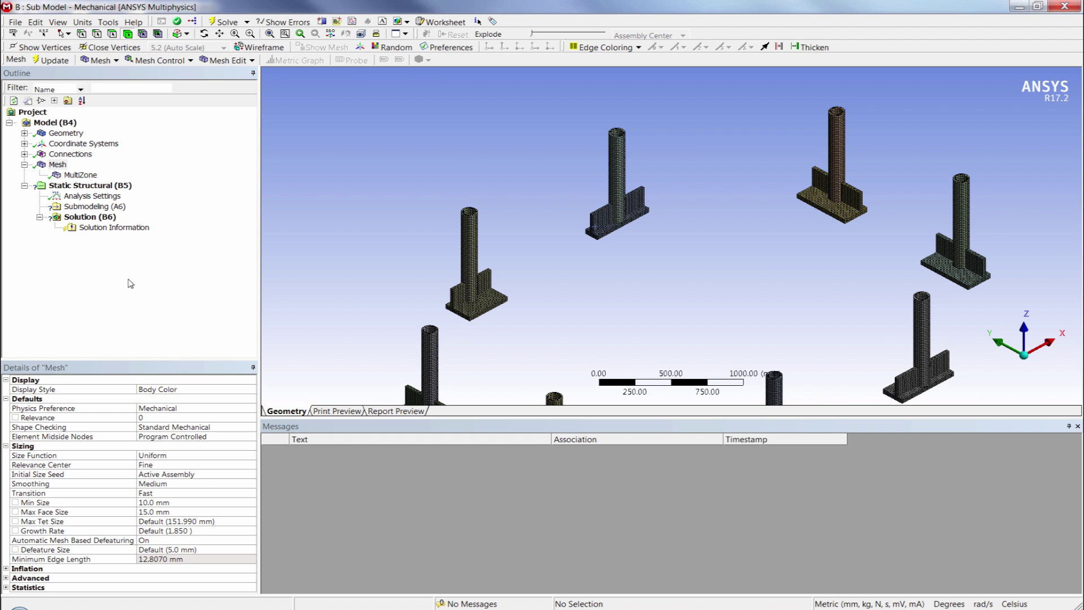
click(24, 164)
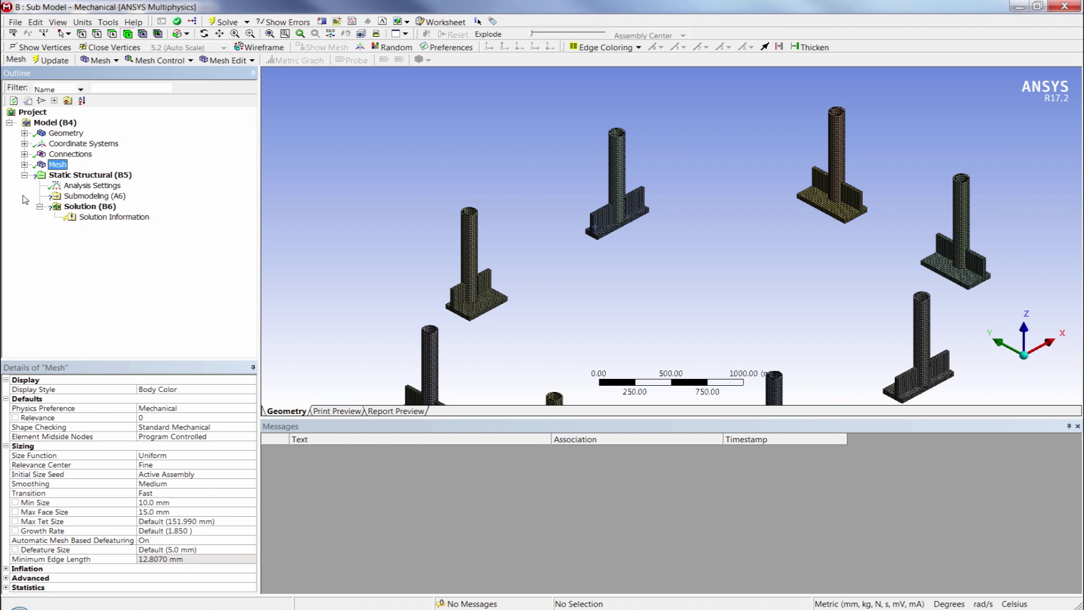
click(6, 447)
click(7, 475)
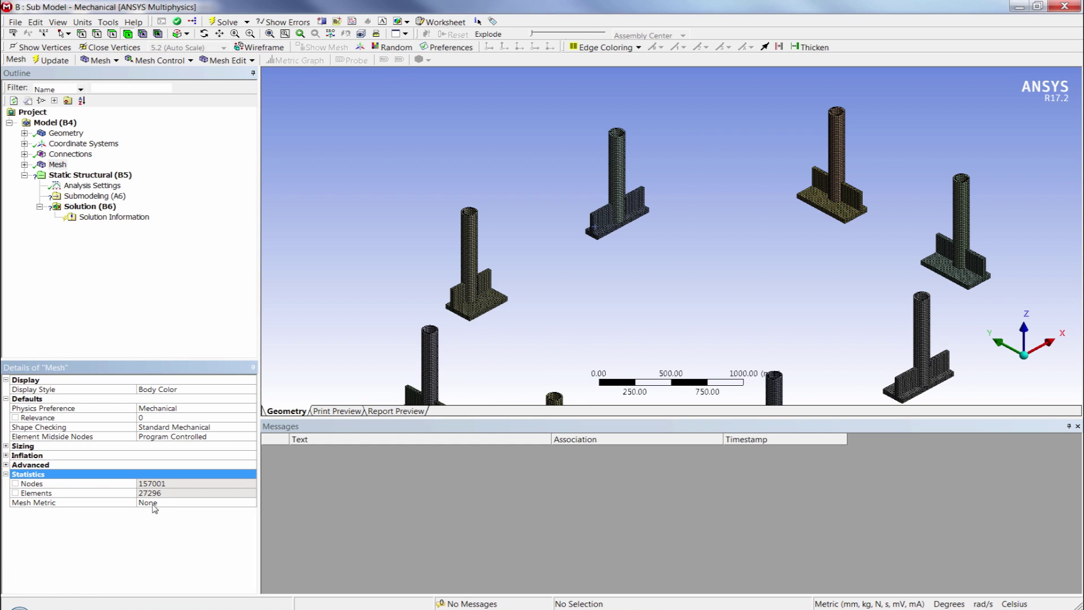
Display the Element Quality histogram (average 0.86703), then reset the mesh metric to None
click(154, 502)
click(253, 502)
click(221, 521)
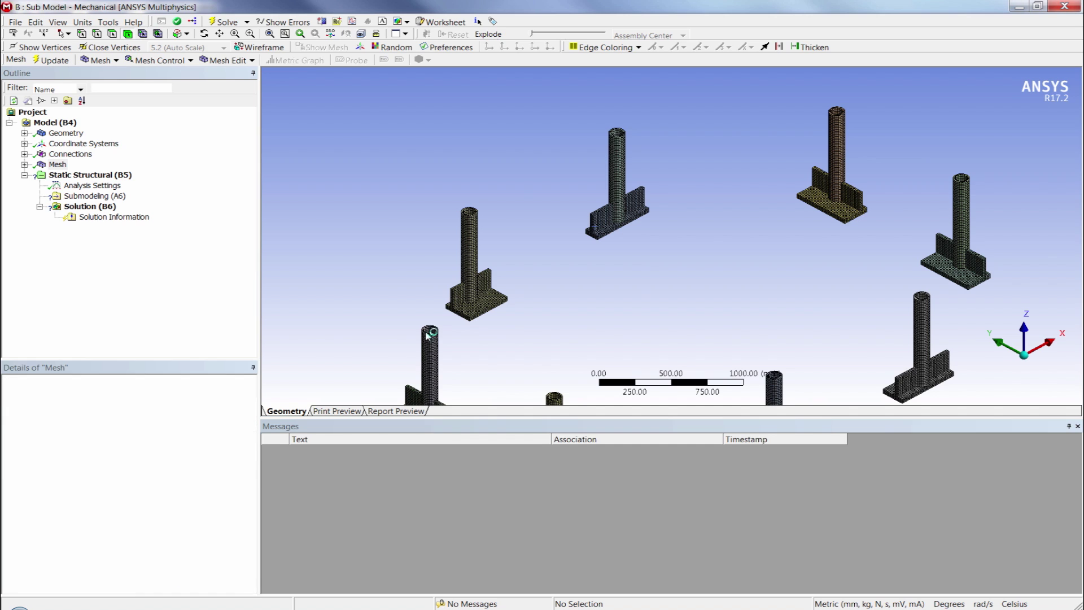
ctrl+middle_drag(636, 286, 627, 244)
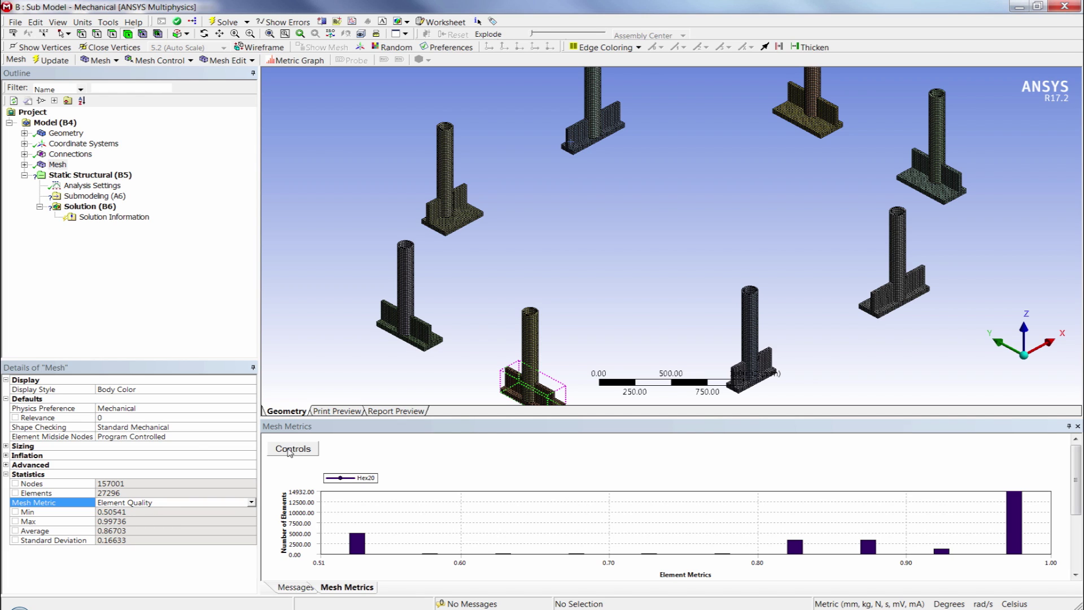
click(252, 502)
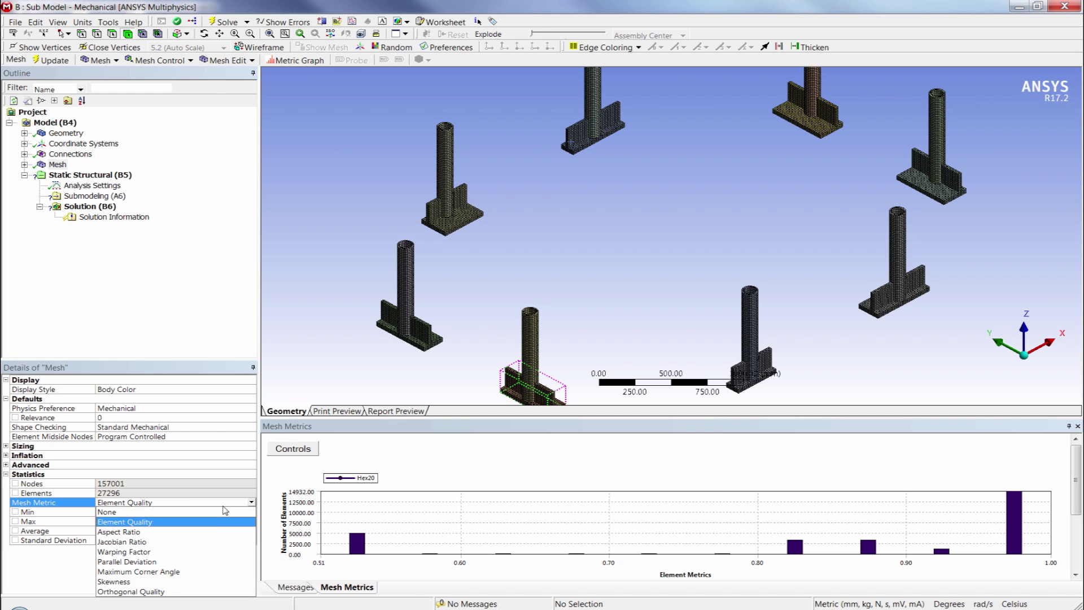
click(226, 511)
click(93, 196)
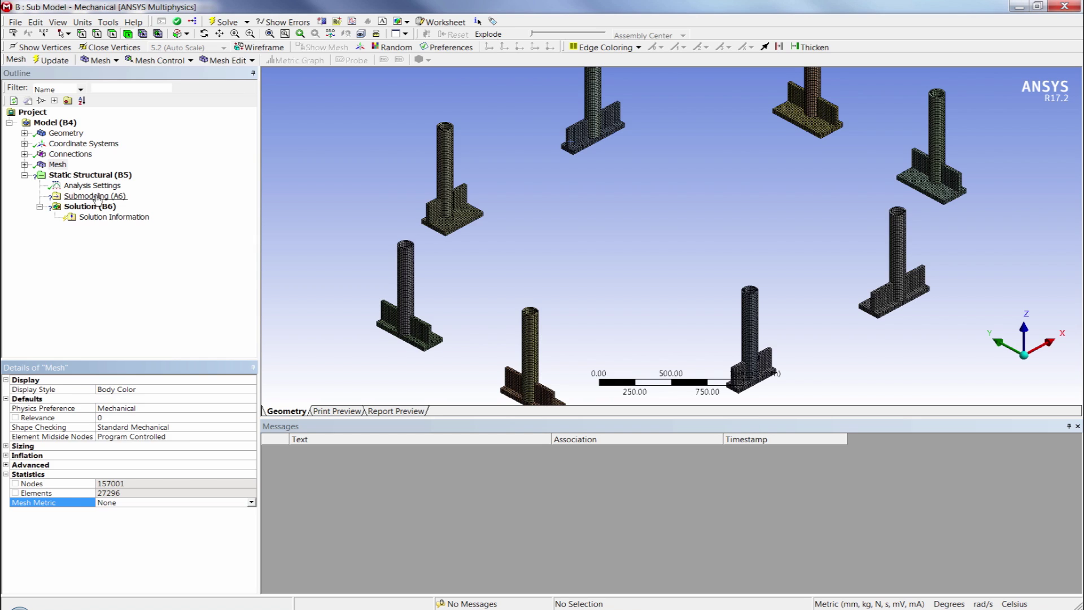
Insert a Cut Boundary Remote Constraint under the Submodeling (A6) imported data
scroll(652, 268, down, 3)
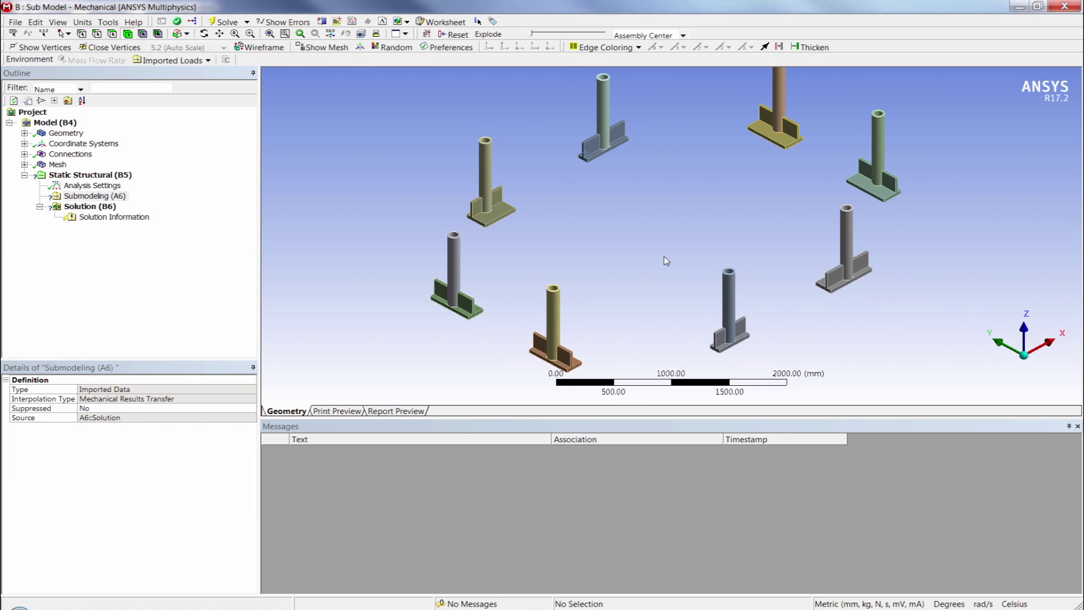
click(79, 200)
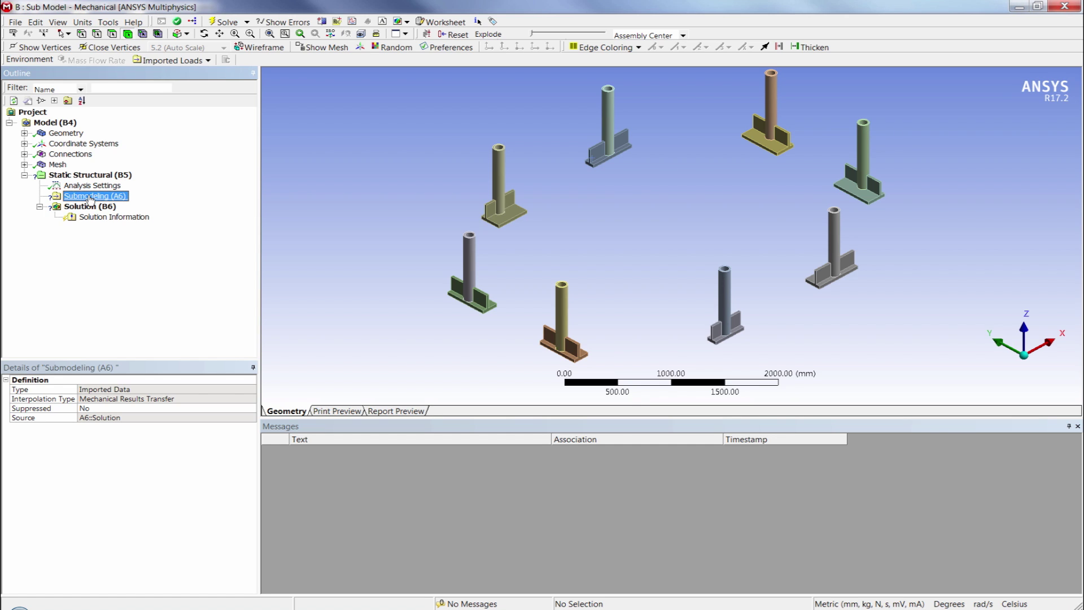
right_click(90, 199)
mouse_move(125, 203)
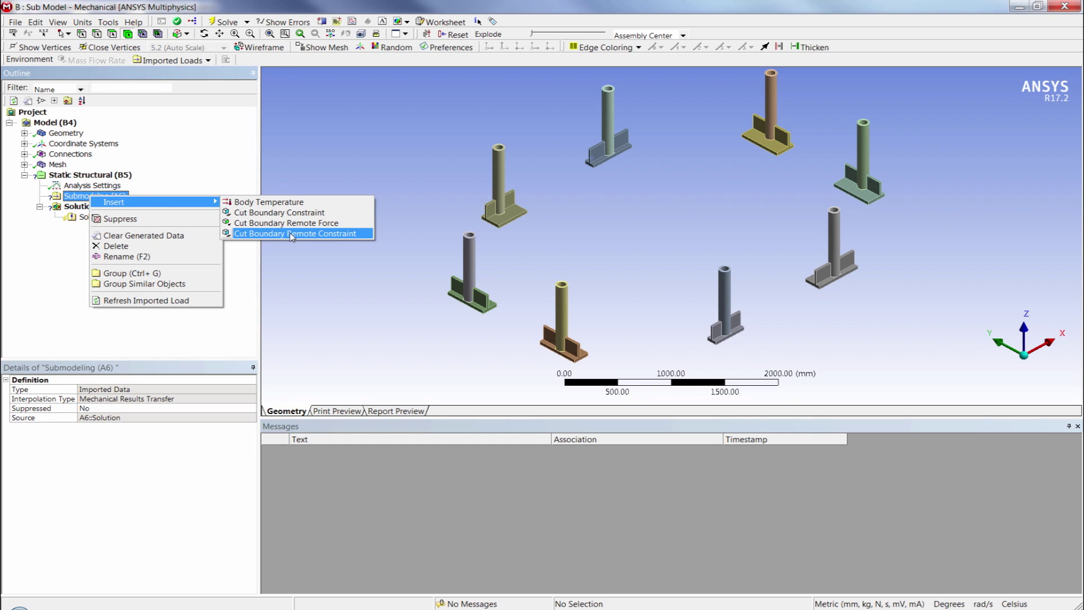
click(337, 234)
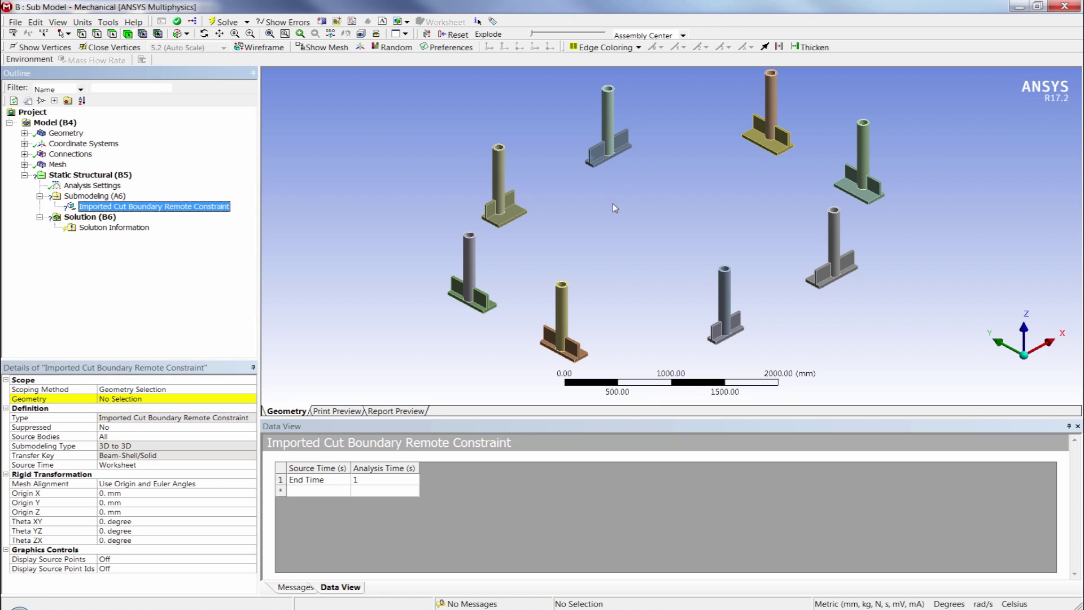
ctrl+middle_drag(612, 203, 600, 221)
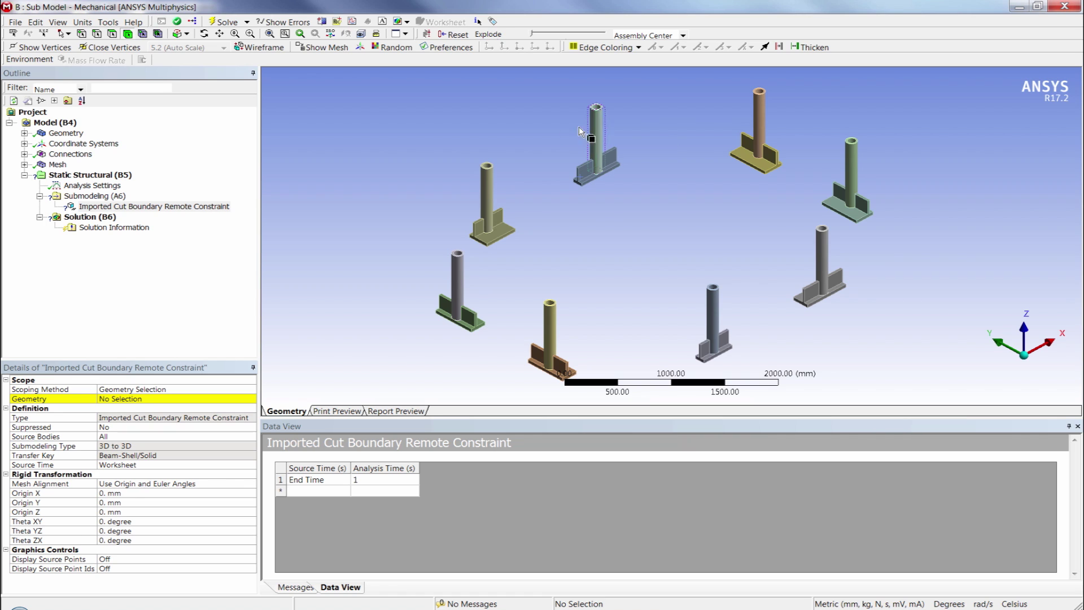
Select a tube's top cut face and create the BeamTops named selection from faces sharing its Z location
right_drag(476, 155, 581, 196)
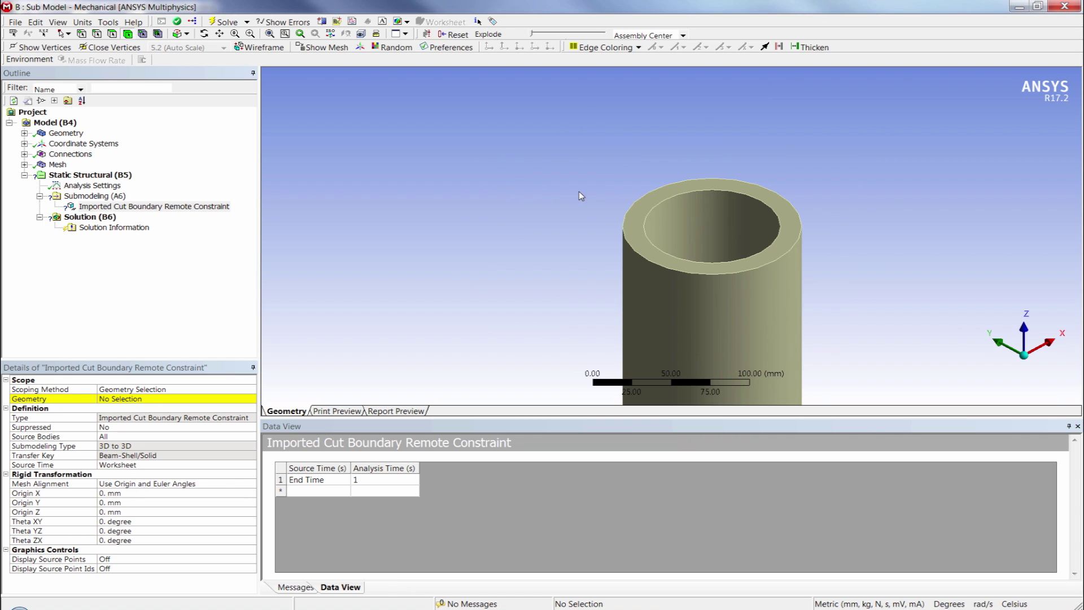
click(634, 218)
click(112, 35)
click(644, 220)
right_click(483, 197)
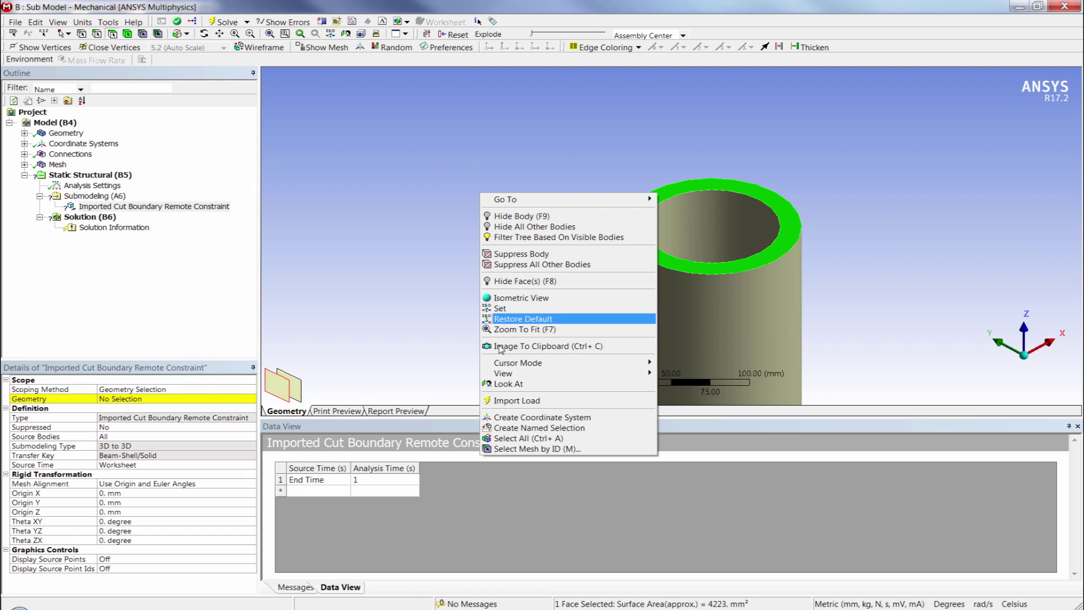
click(529, 428)
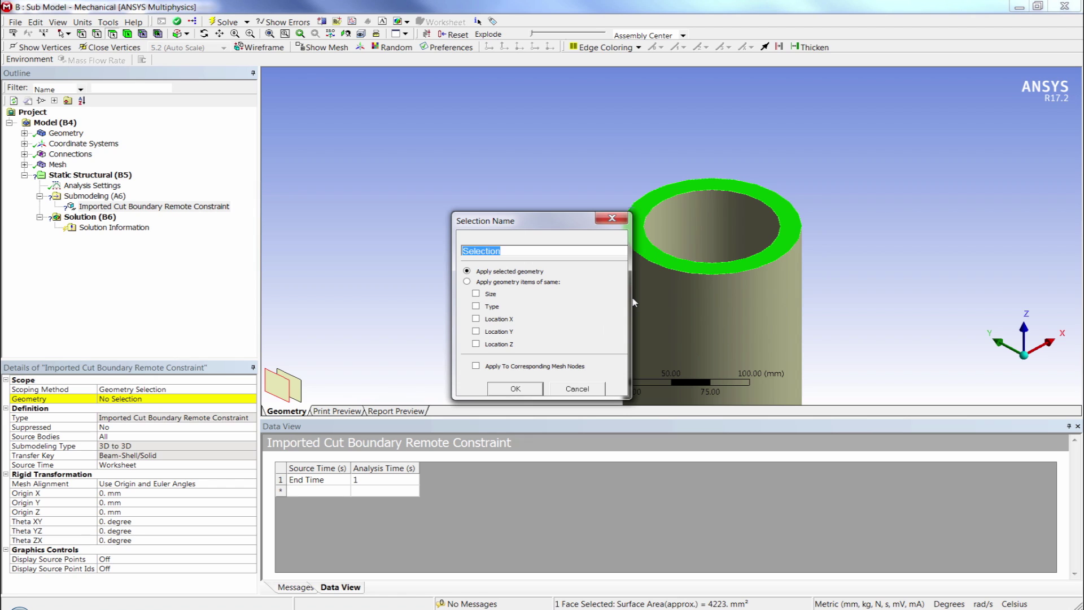
text(BeamTops)
click(514, 390)
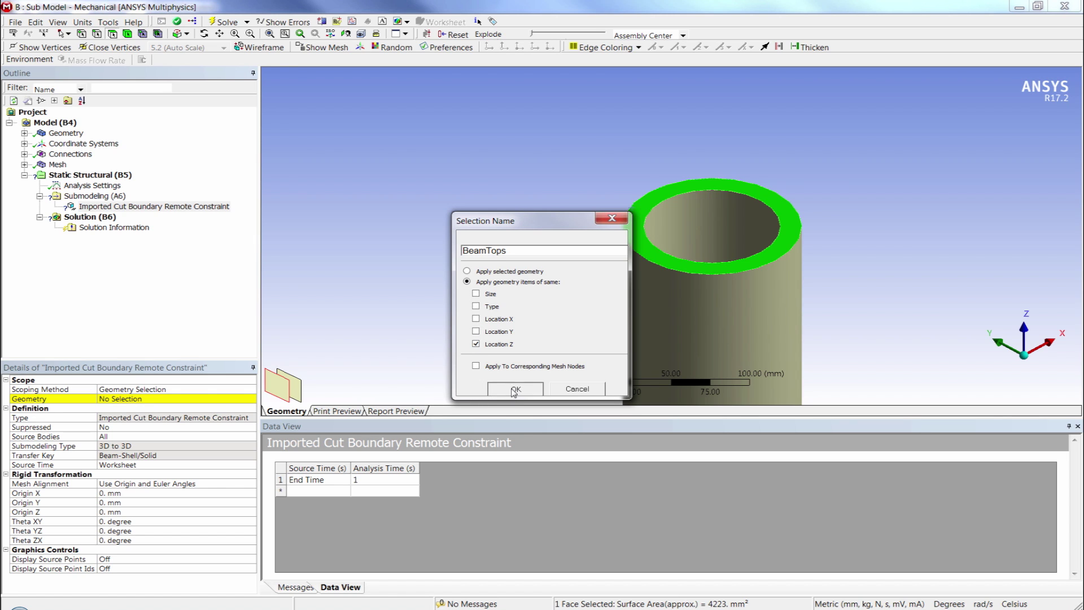
Check that BeamTops holds all eight beam top faces at Z = -449.37 mm
click(24, 175)
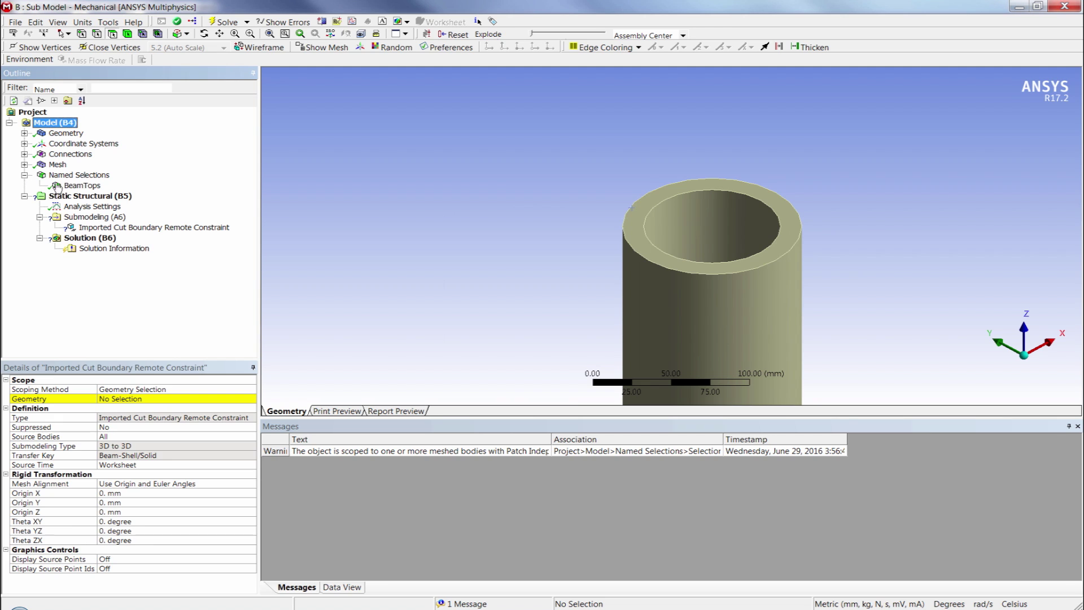
click(79, 186)
scroll(571, 232, down, 10)
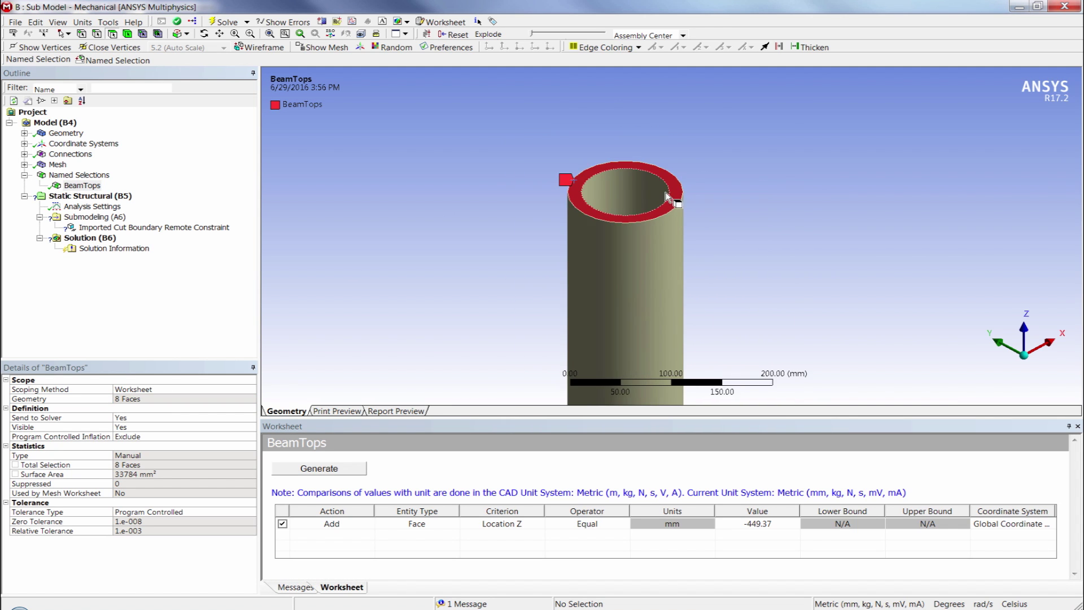
ctrl+middle_drag(694, 268, 593, 220)
click(25, 175)
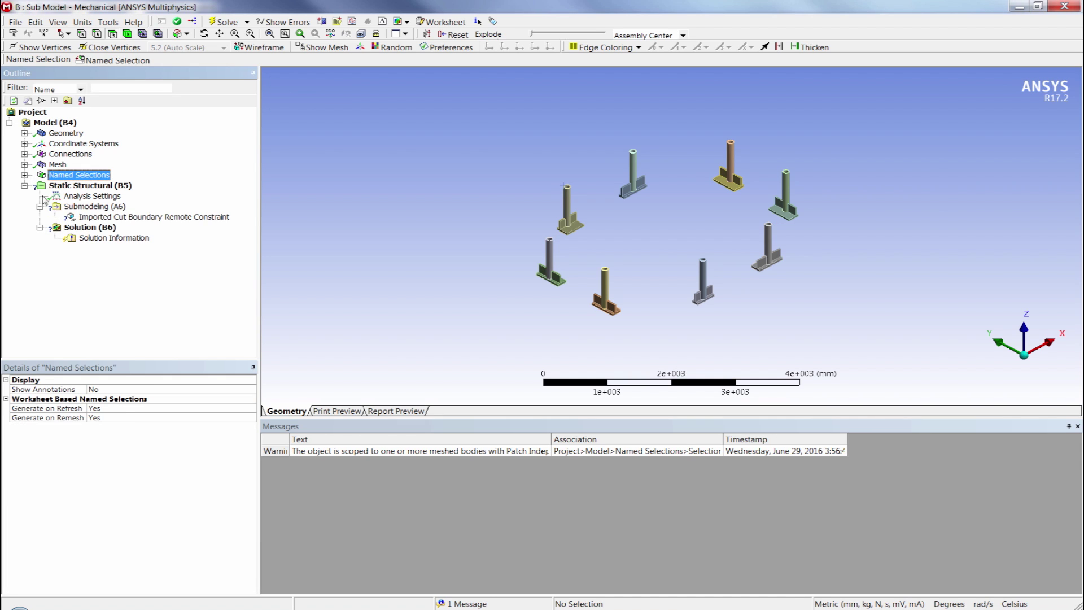
Scope the Imported Cut Boundary Remote Constraint to the BeamTops named selection and import its load
click(181, 218)
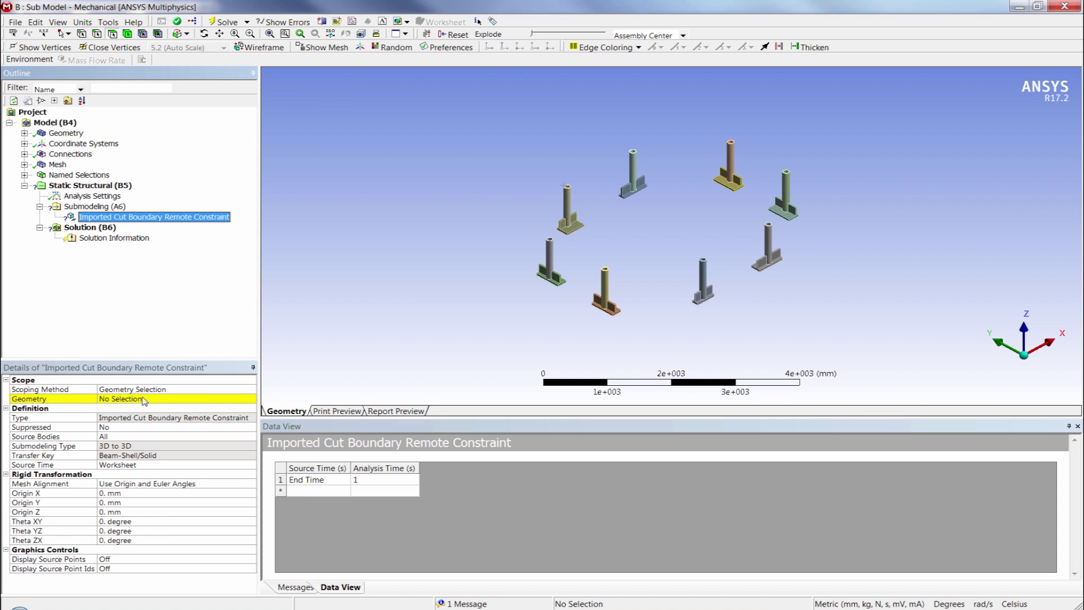
double_click(169, 391)
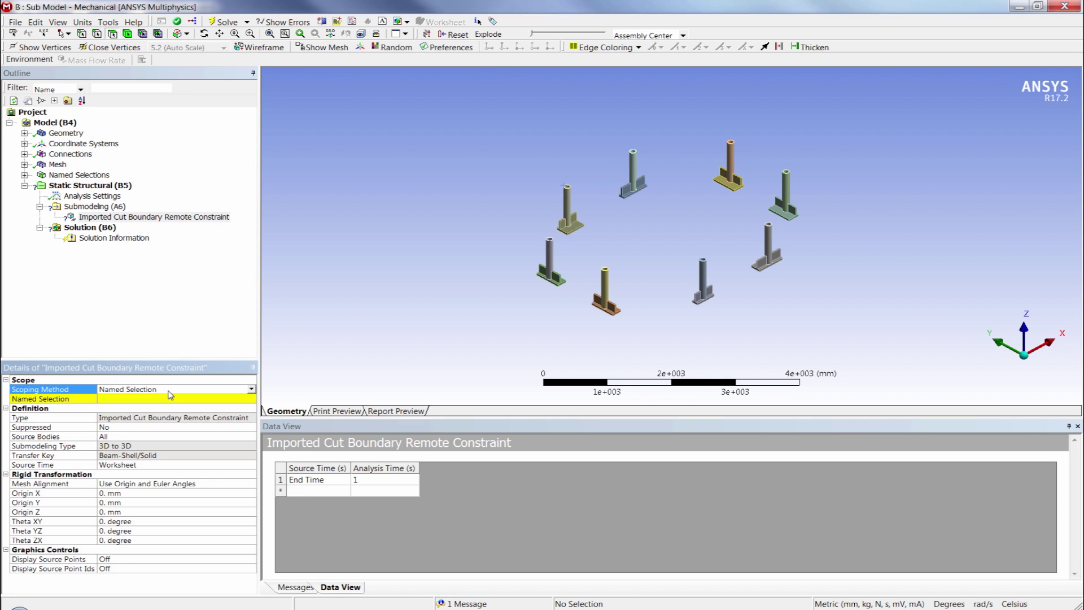
click(136, 400)
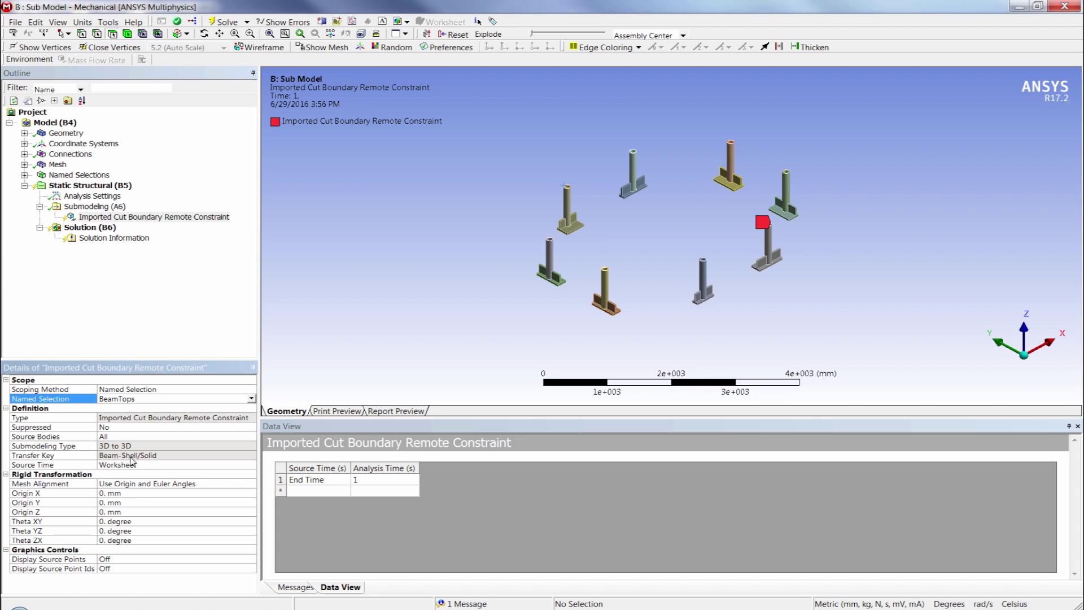
right_click(110, 217)
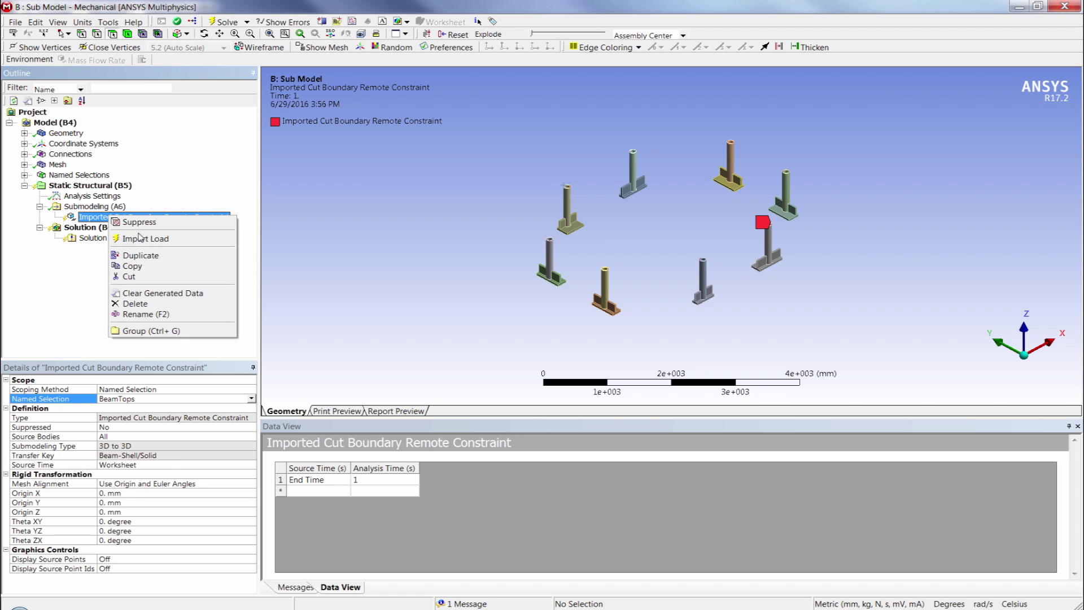
key(Escape)
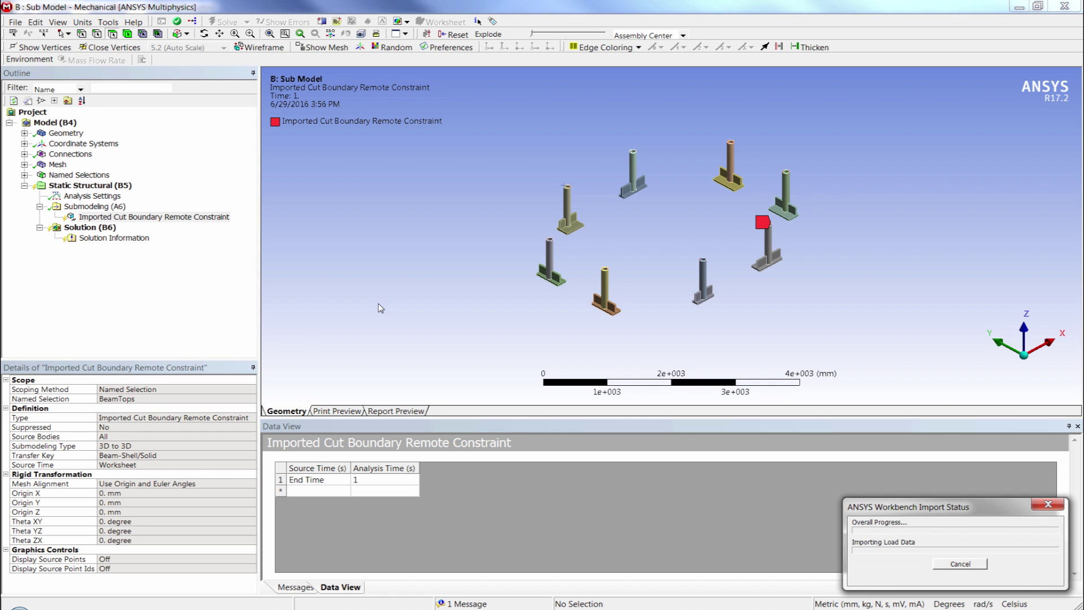
click(152, 217)
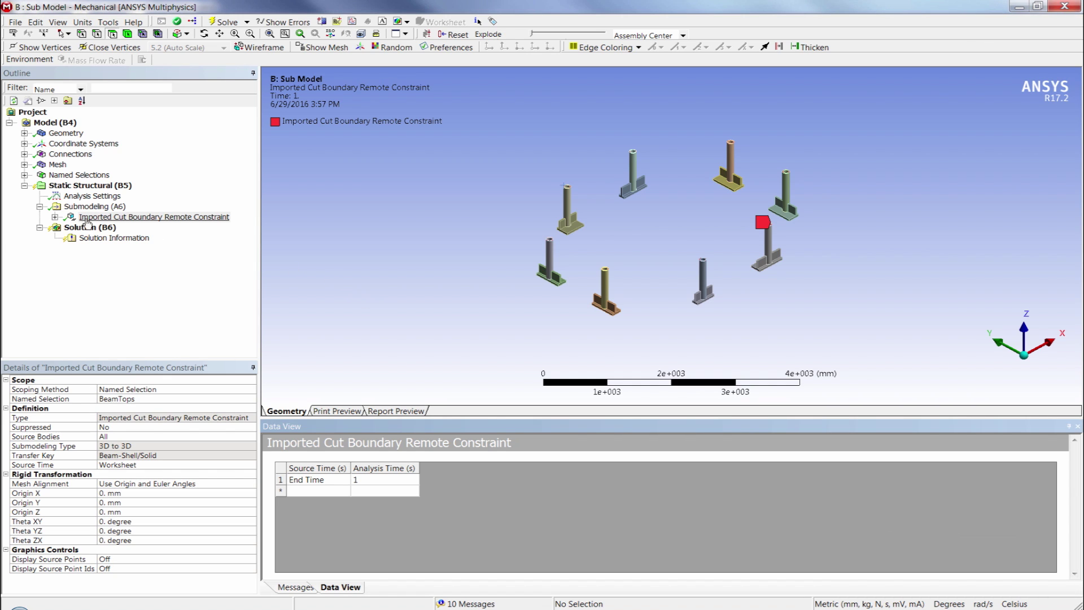
click(55, 217)
click(124, 240)
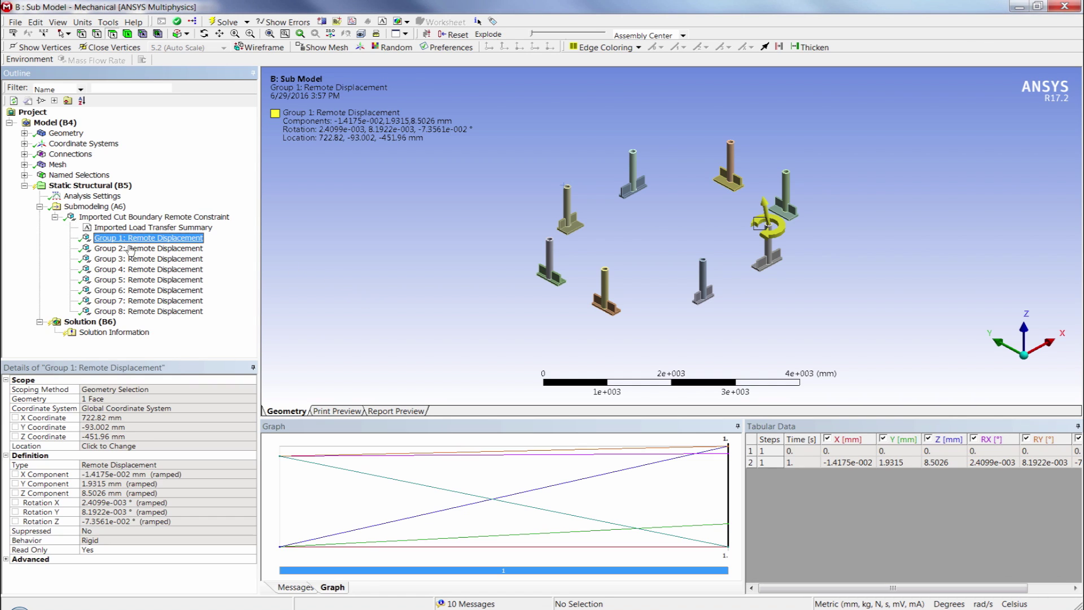
shift+click(159, 311)
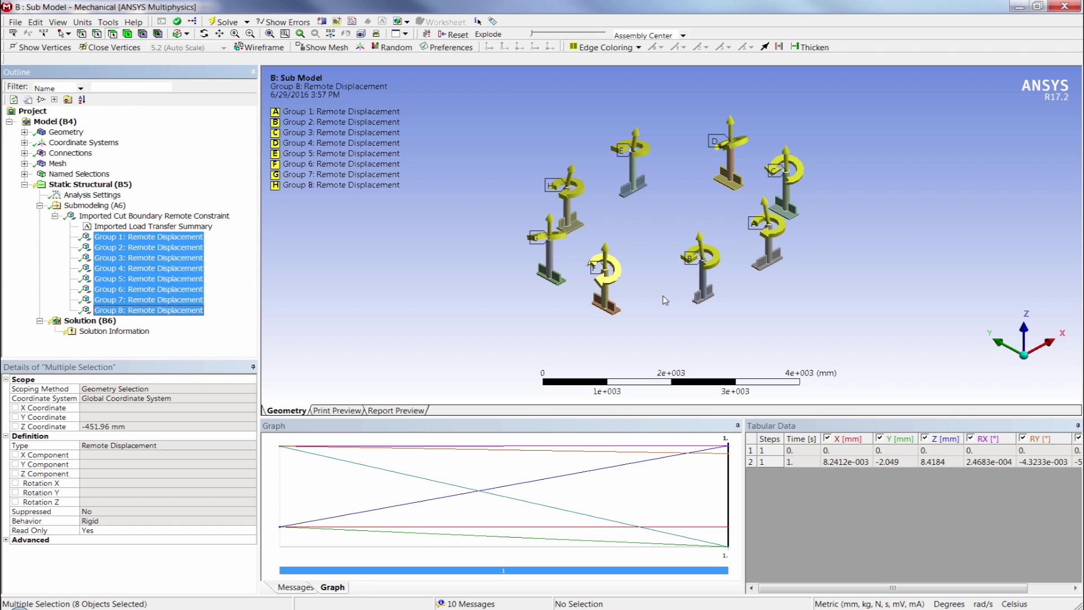
middle_drag(664, 299, 585, 183)
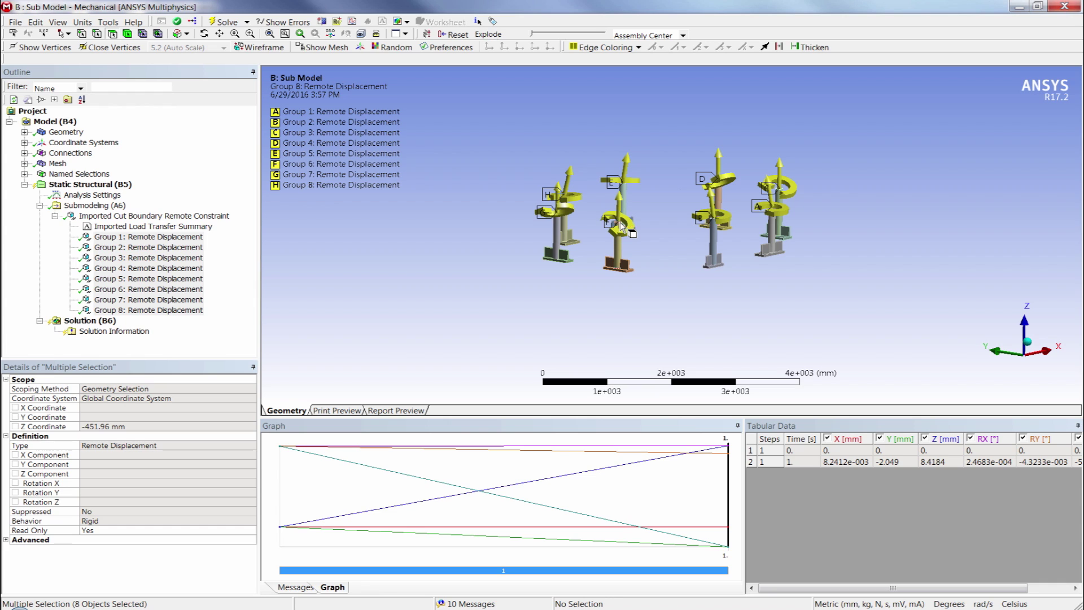
scroll(635, 237, up, 10)
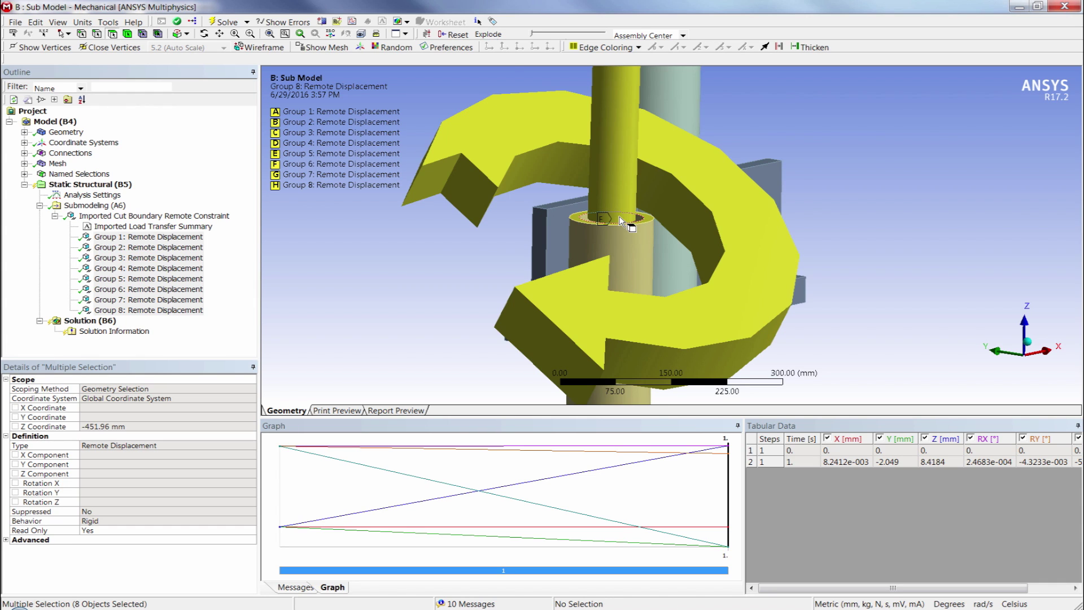
key(F7)
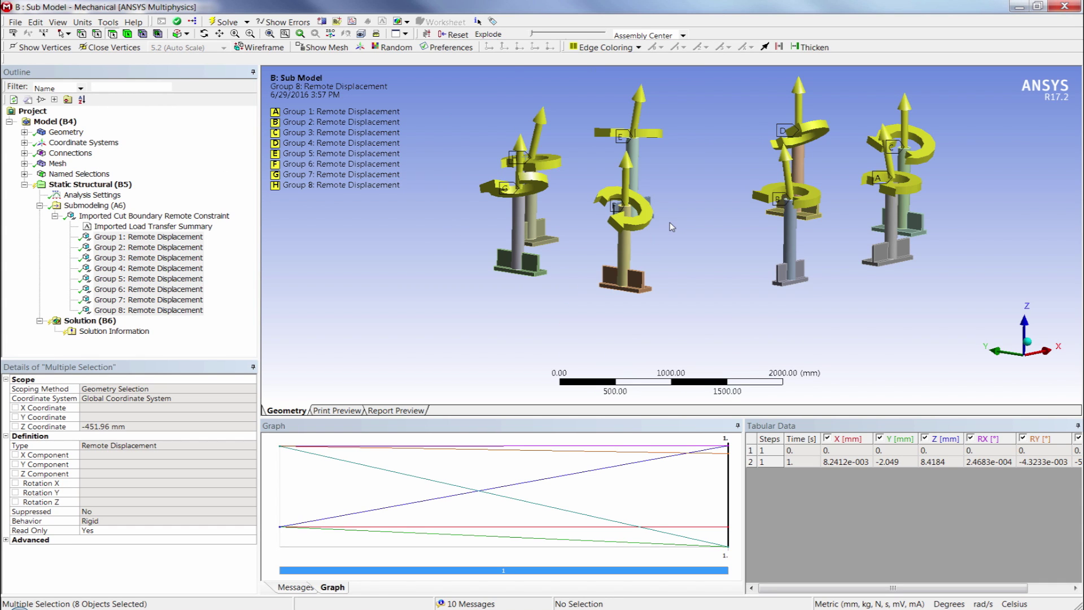
mouse_move(670, 223)
middle_down()
mouse_move(685, 224)
mouse_move(675, 228)
middle_up()
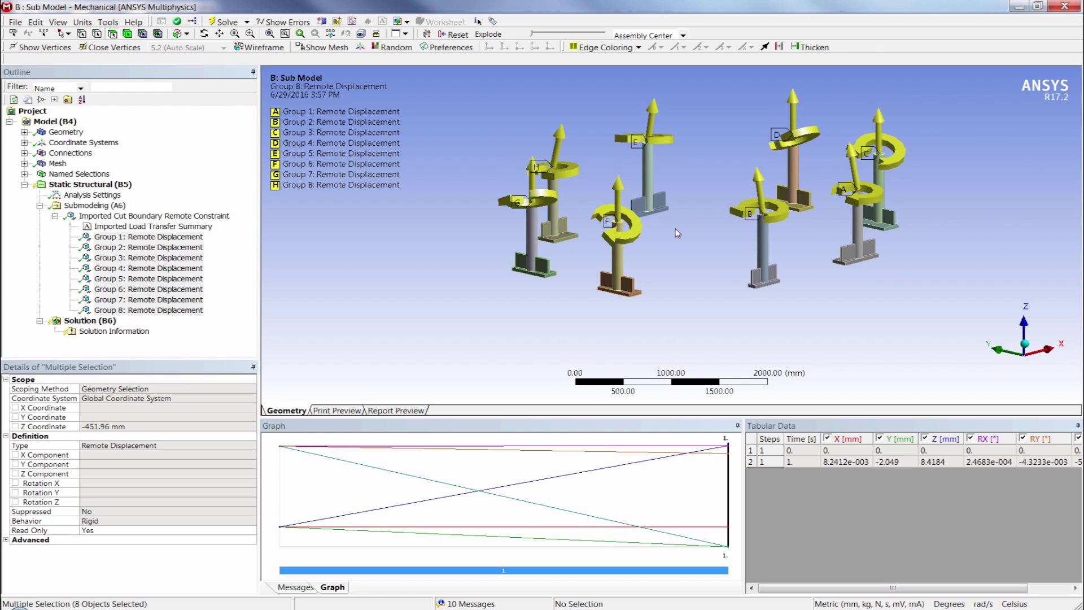
scroll(676, 230, down, 2)
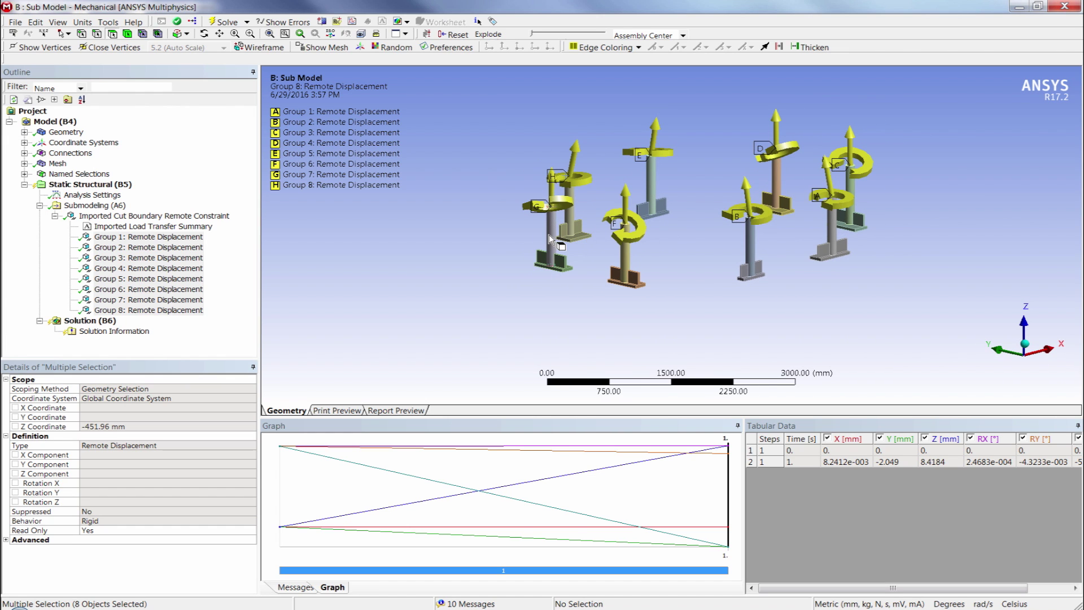
click(55, 216)
Insert an Imported Cut Boundary Constraint under Submodeling (A6) and begin scoping it on the orange column
right_click(90, 208)
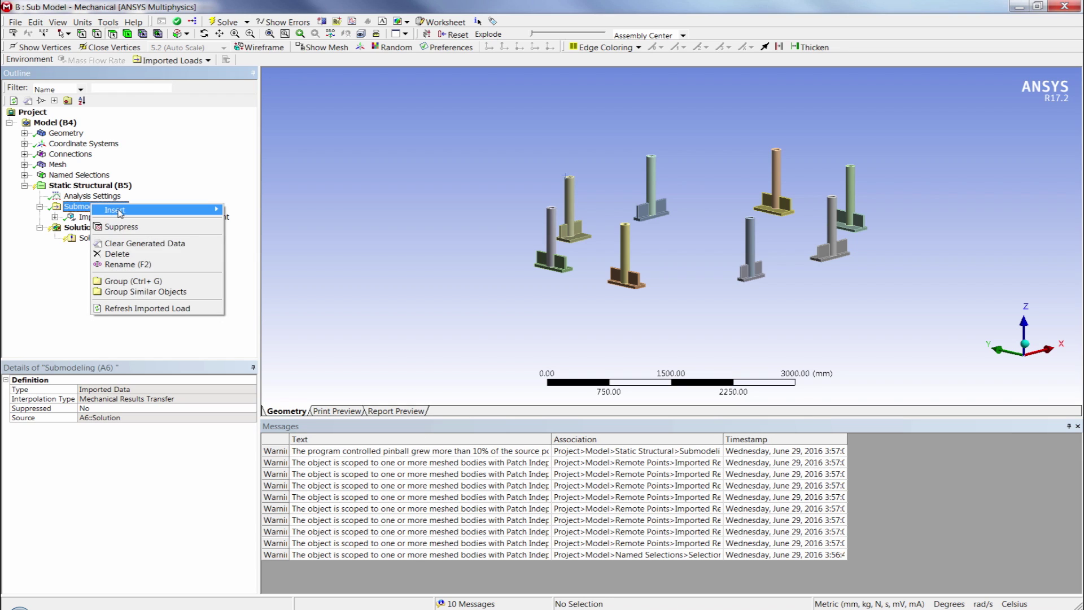
mouse_move(121, 212)
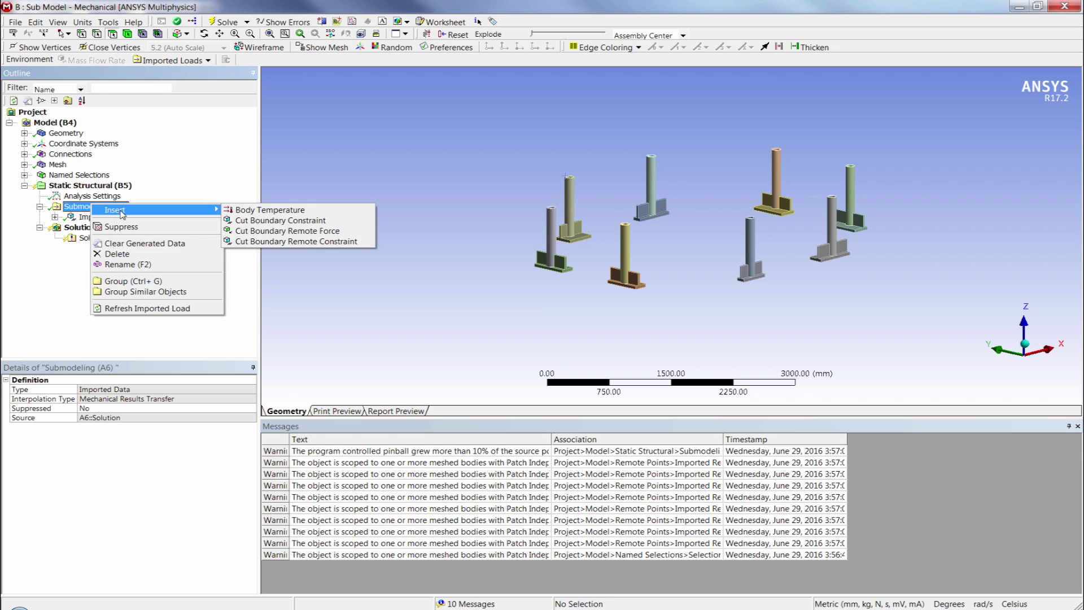
click(298, 224)
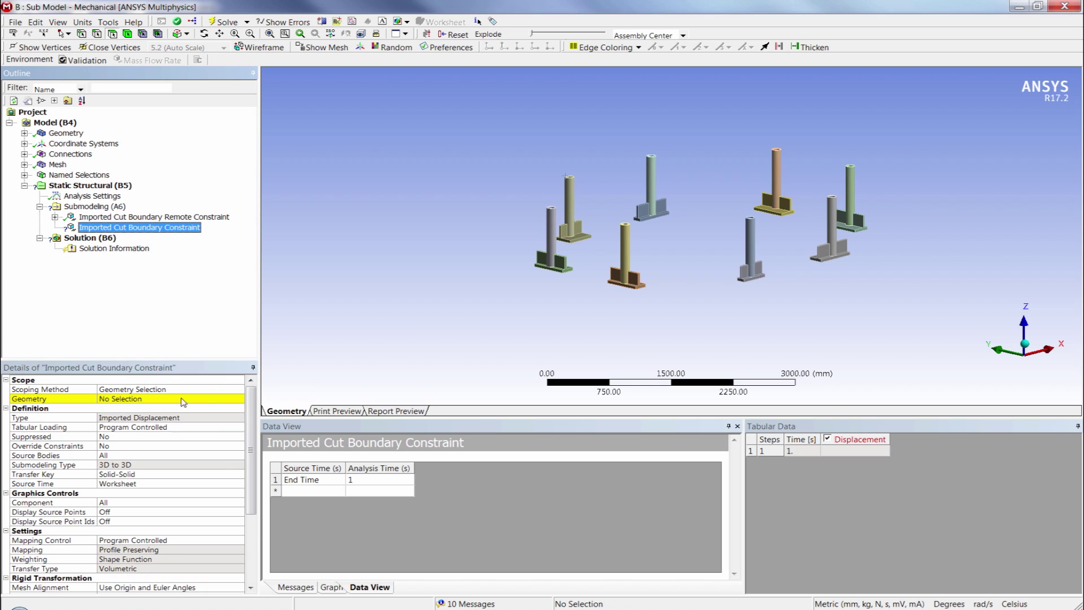
click(130, 400)
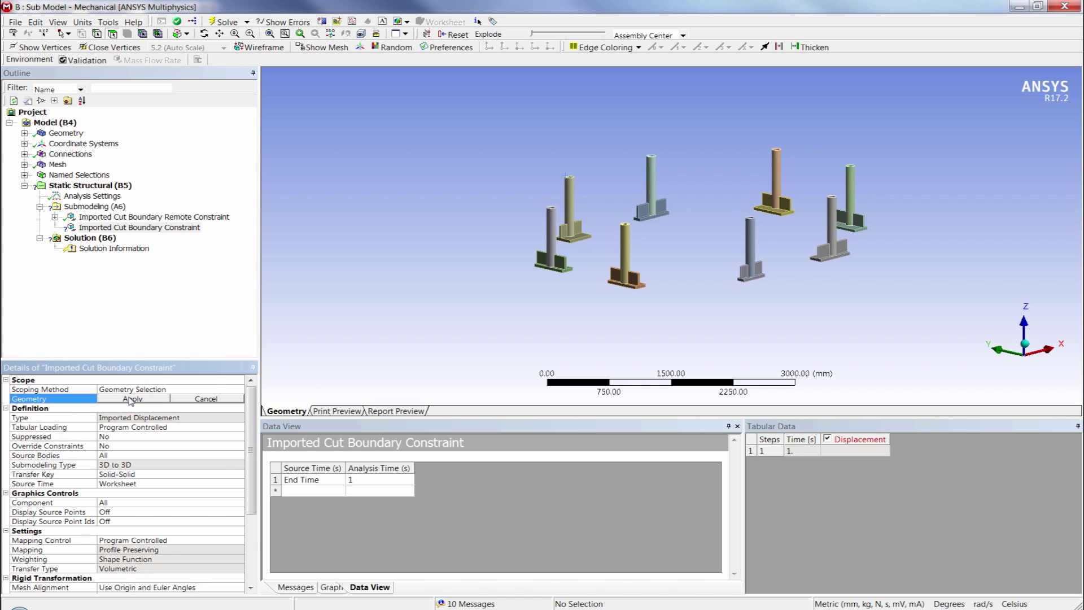
right_drag(595, 238, 720, 322)
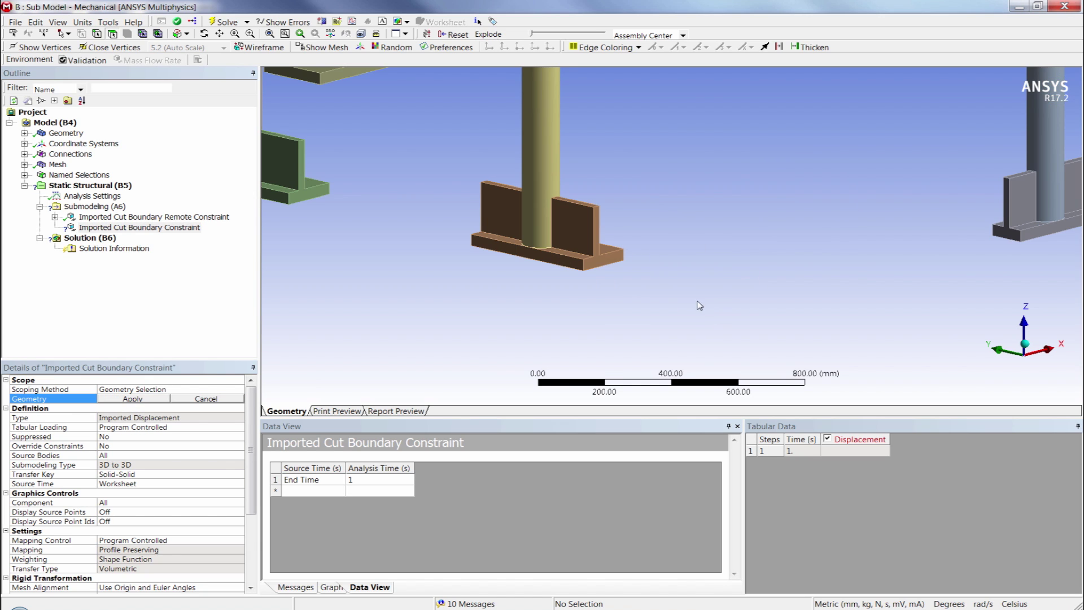
Select the cut faces of the orange, green, olive, blue and grey supports
scroll(662, 279, down, 5)
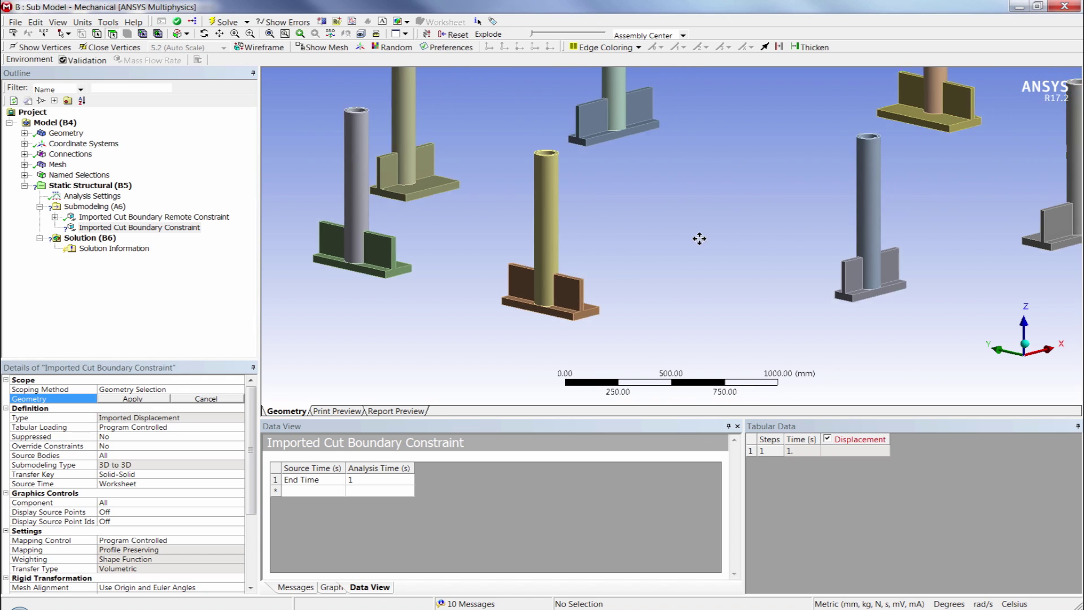
scroll(676, 253, up, 2)
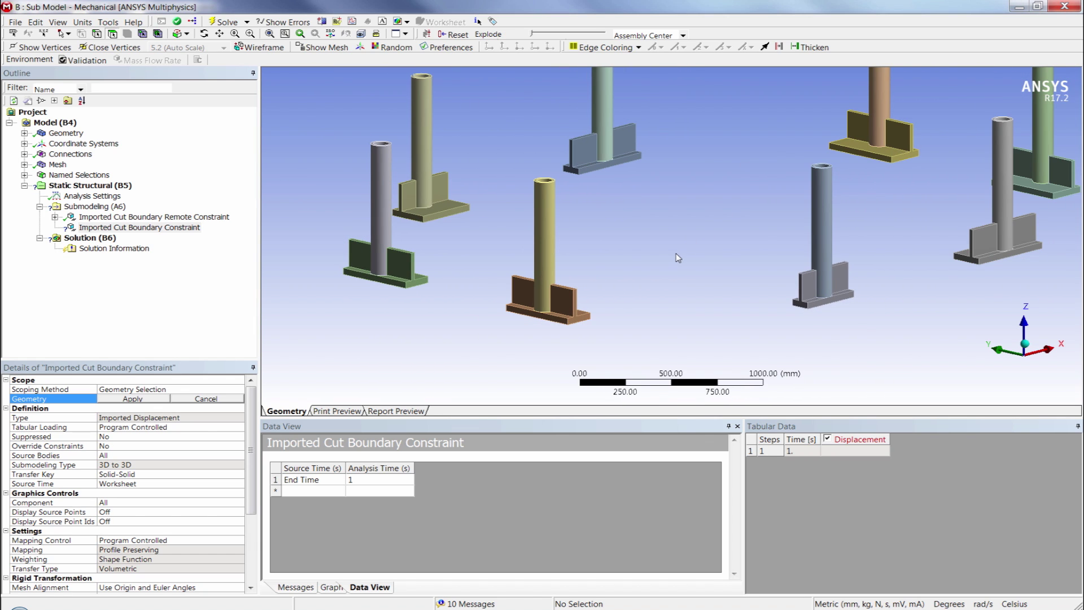
click(581, 318)
ctrl+click(420, 280)
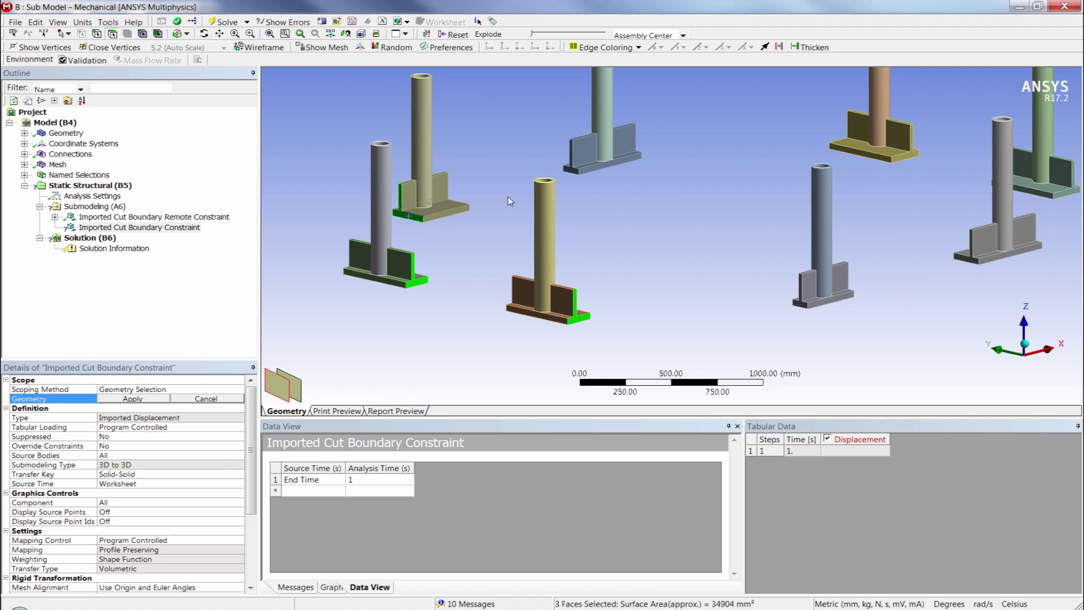
ctrl+click(398, 209)
ctrl+click(571, 169)
ctrl+click(912, 164)
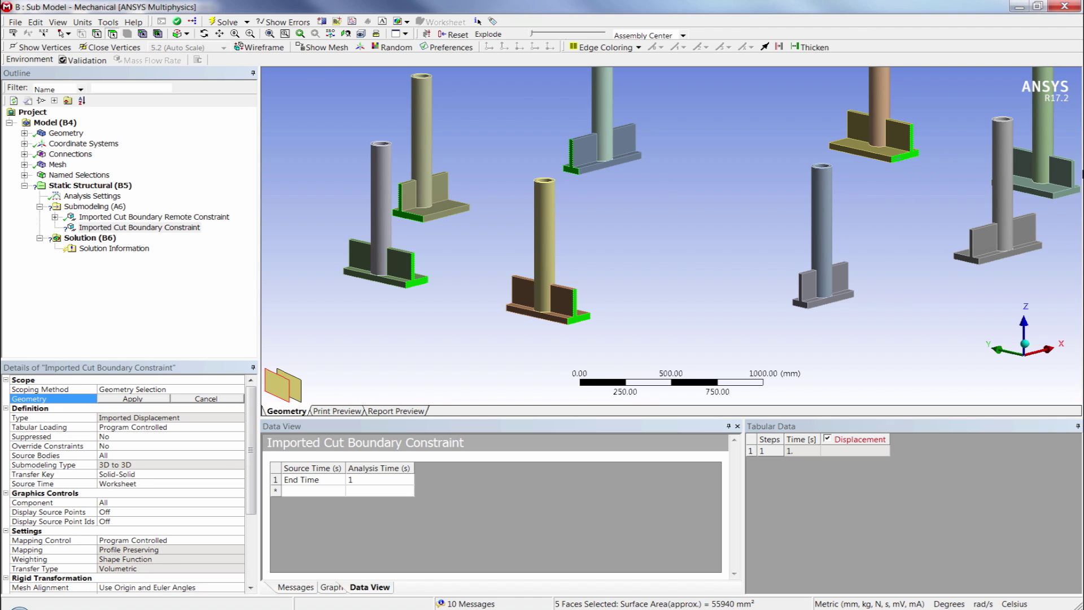
ctrl+click(1073, 189)
ctrl+click(973, 257)
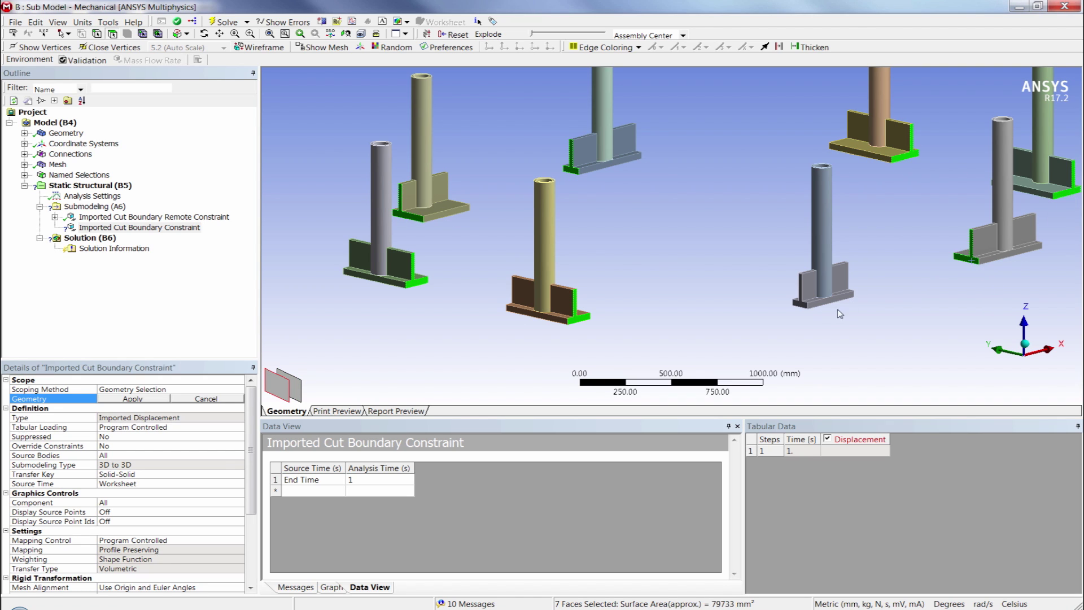
ctrl+click(802, 302)
middle_drag(915, 235, 474, 192)
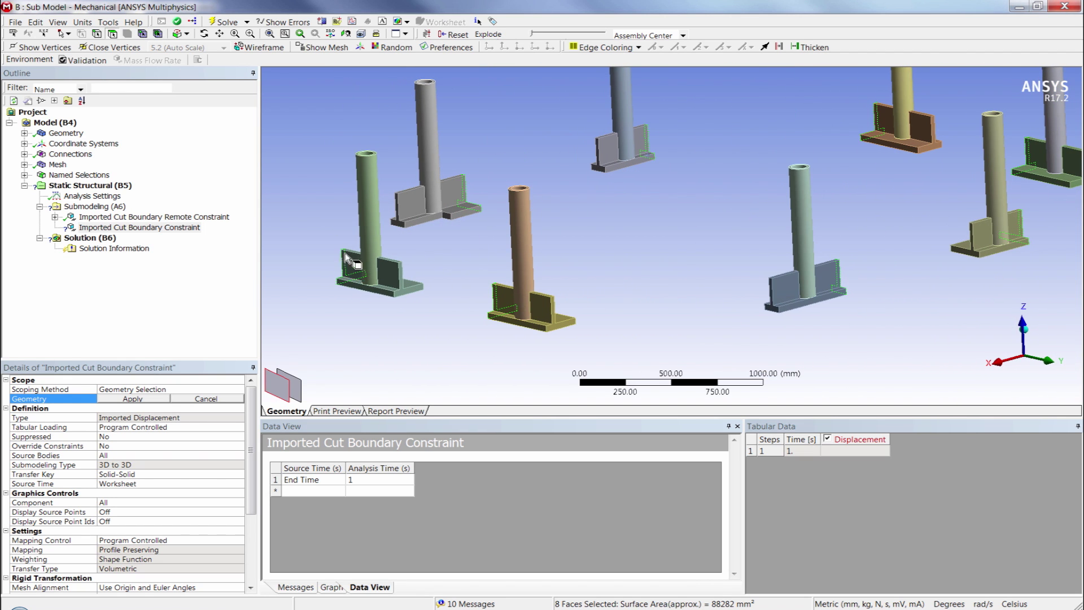
Add the remaining column base cut faces and apply the 22-face scope
ctrl+click(398, 215)
ctrl+click(414, 291)
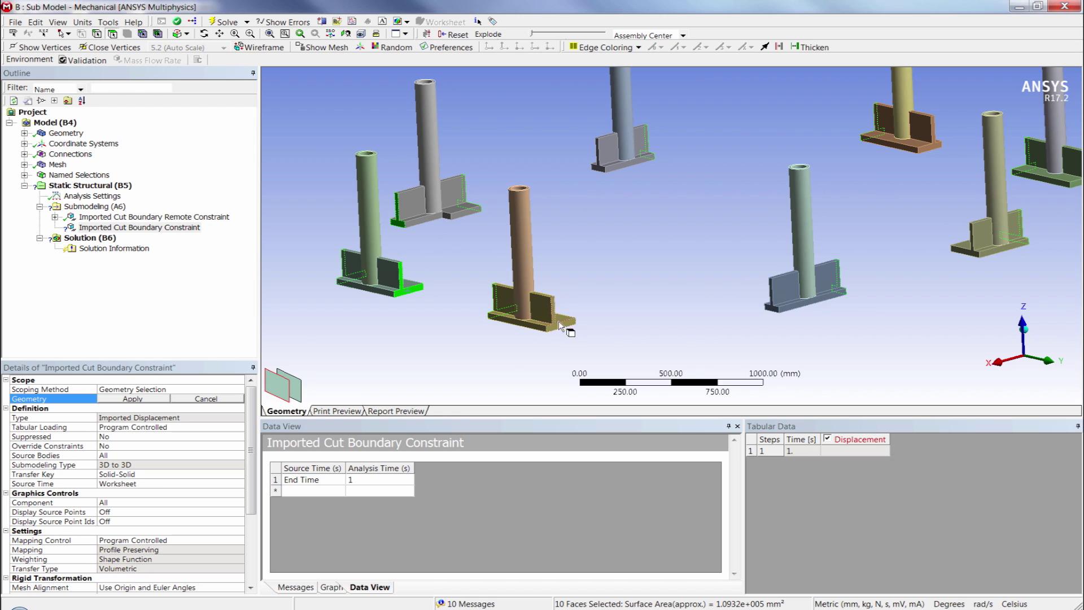
ctrl+click(568, 326)
ctrl+click(778, 313)
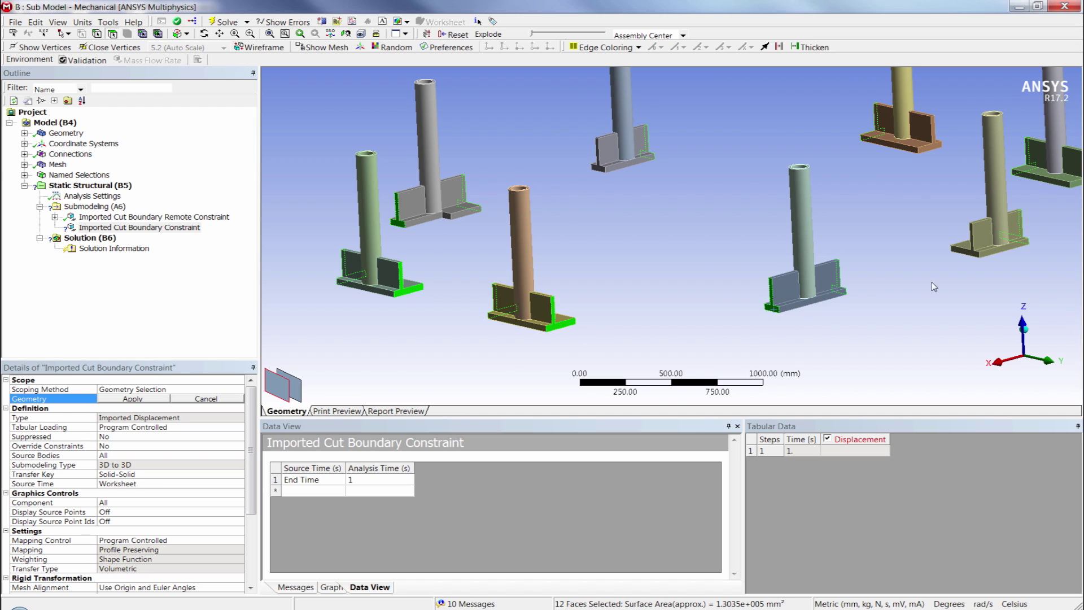
ctrl+click(963, 250)
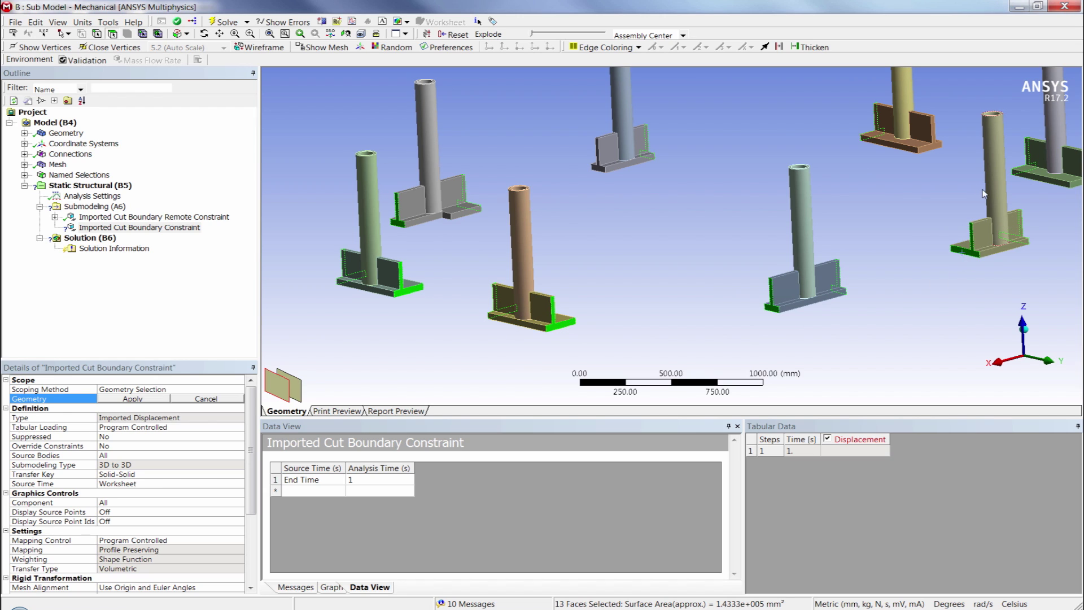
ctrl+click(1078, 186)
ctrl+click(931, 147)
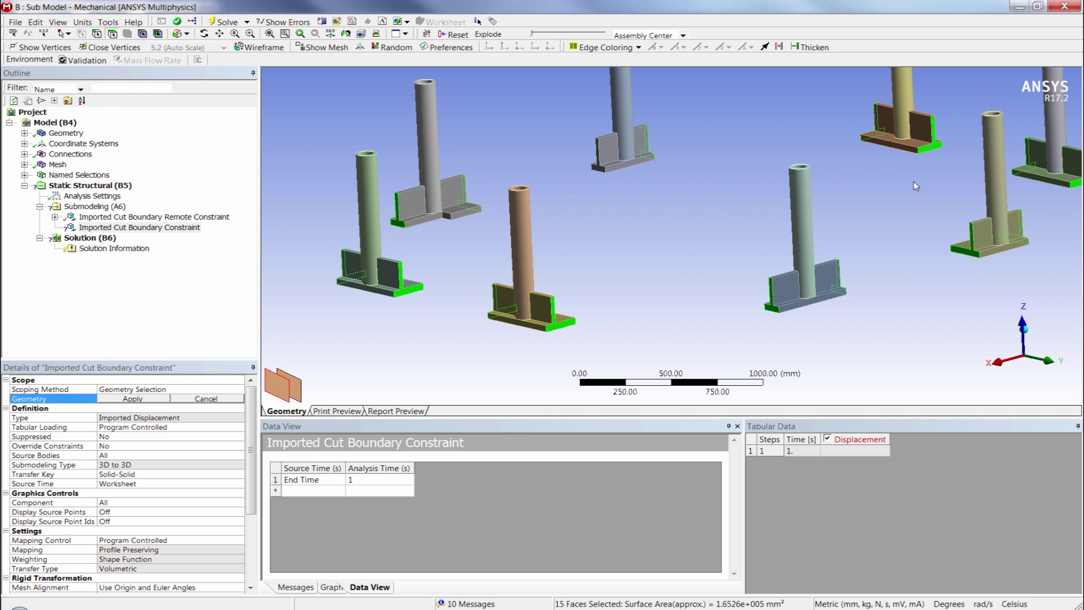
ctrl+click(899, 148)
ctrl+click(1033, 180)
middle_drag(484, 222, 554, 232)
click(136, 398)
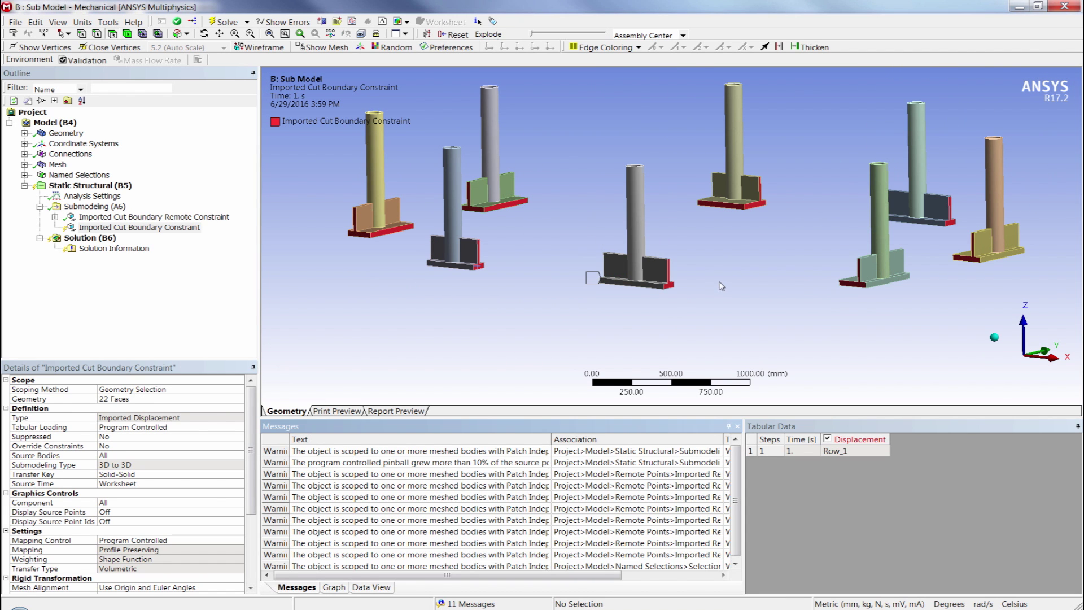
Import the cut boundary displacements (7.52 to 9.37 mm) and inspect them
middle_drag(722, 287, 507, 284)
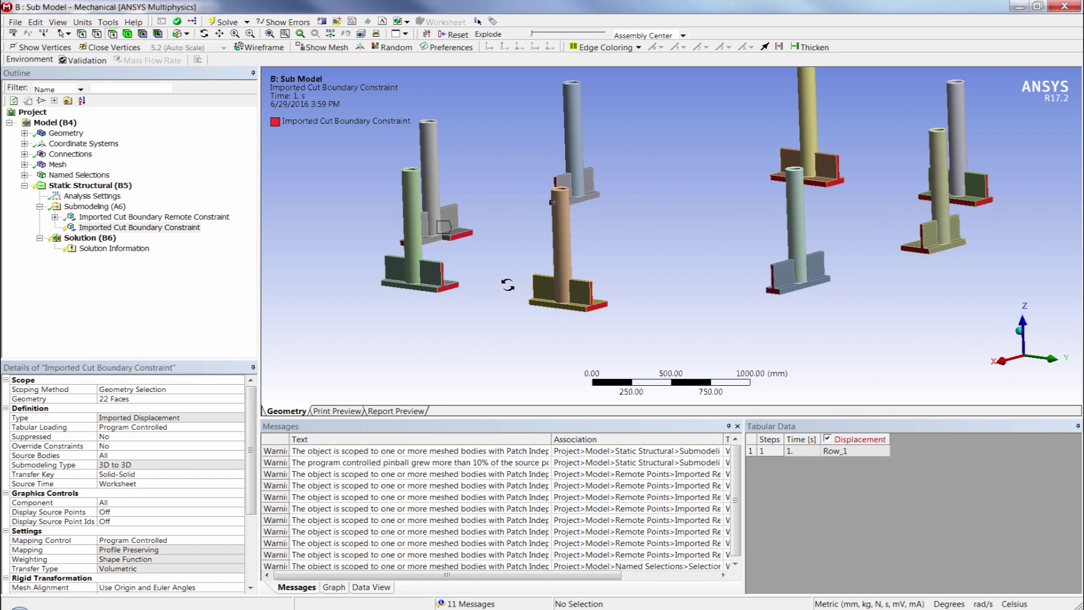
right_click(117, 227)
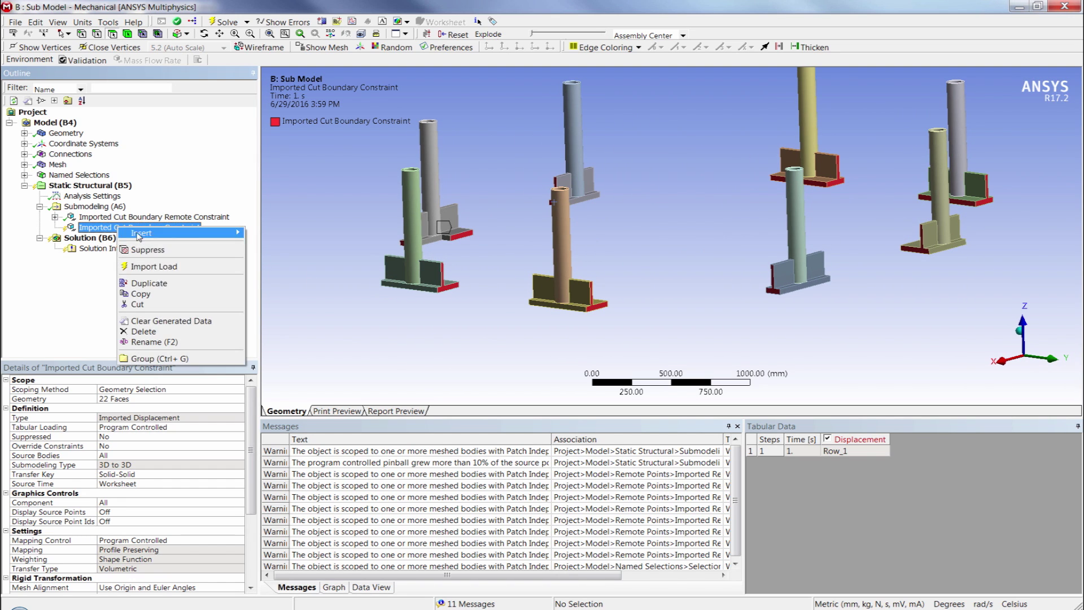
click(153, 266)
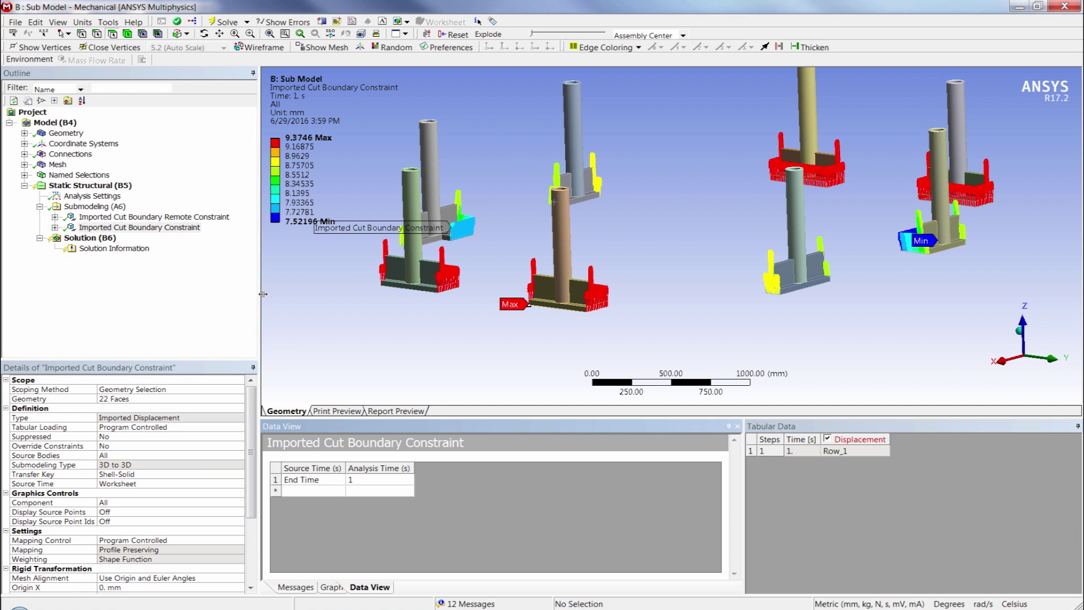
middle_drag(608, 237, 816, 217)
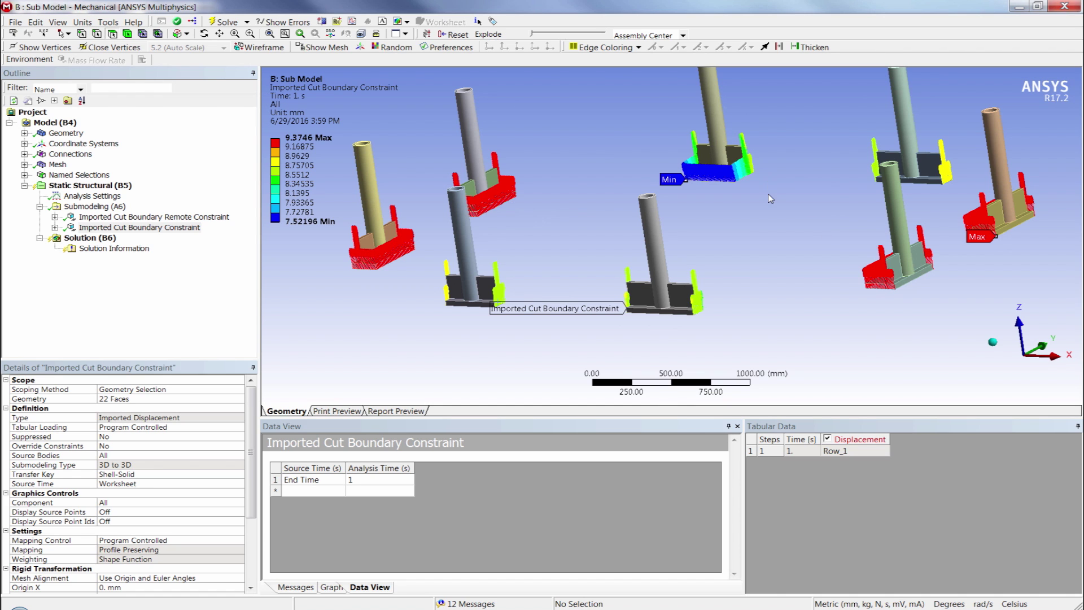
mouse_move(766, 188)
middle_down()
mouse_move(763, 153)
mouse_move(759, 200)
middle_up()
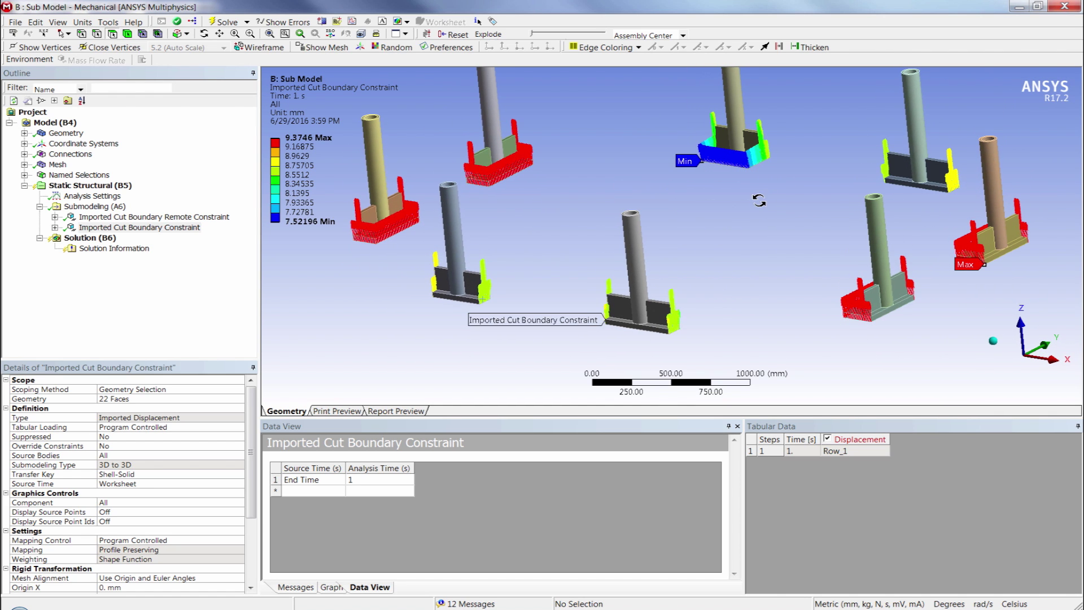
click(994, 338)
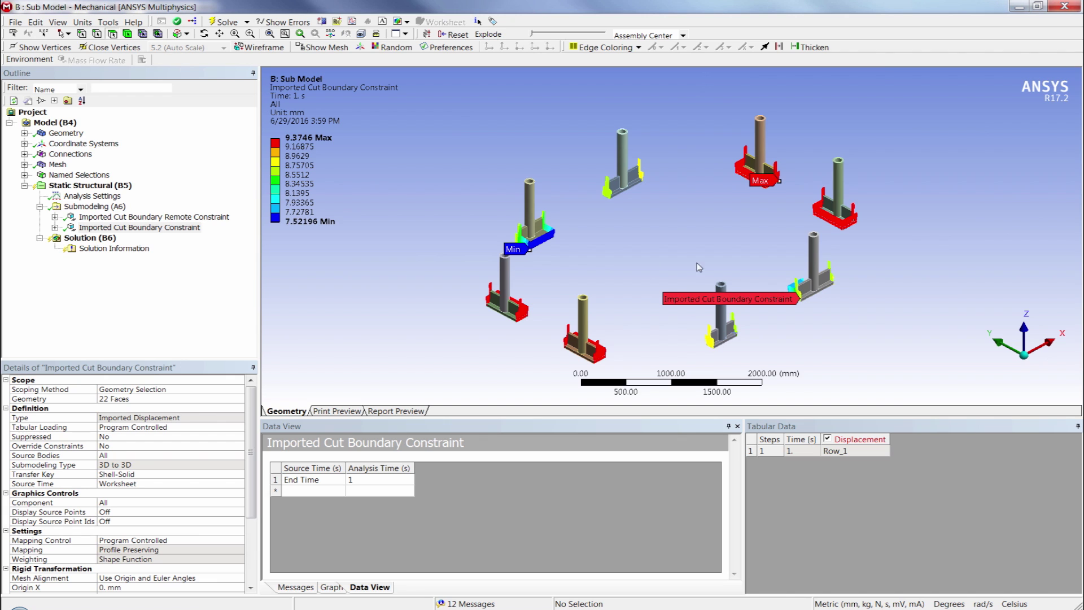
Select remote displacement Groups 1–8, then review the imported displacement contour
double_click(103, 218)
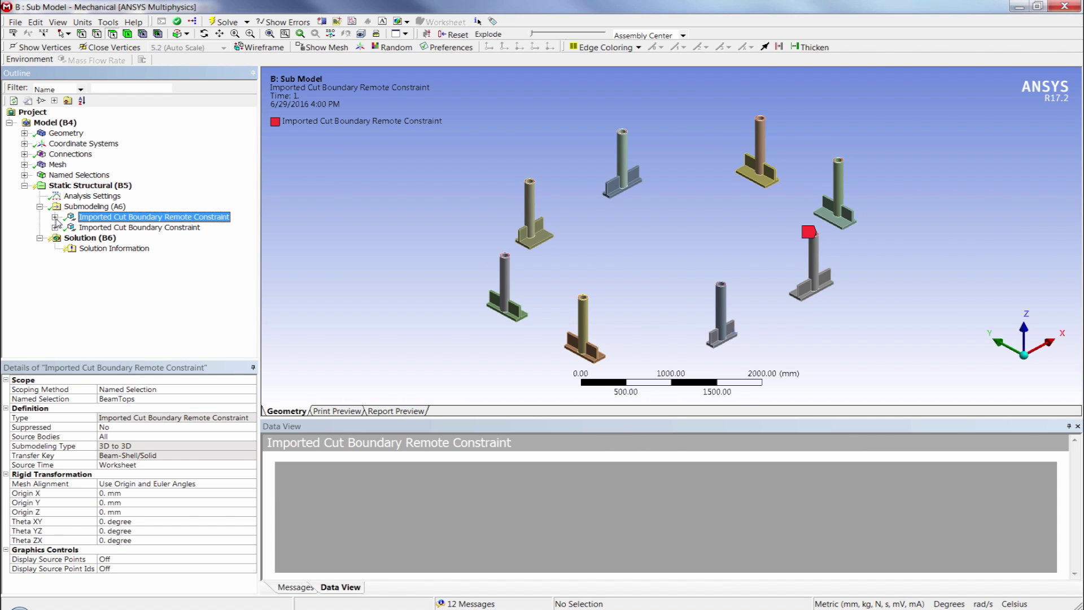
click(101, 238)
shift+click(133, 311)
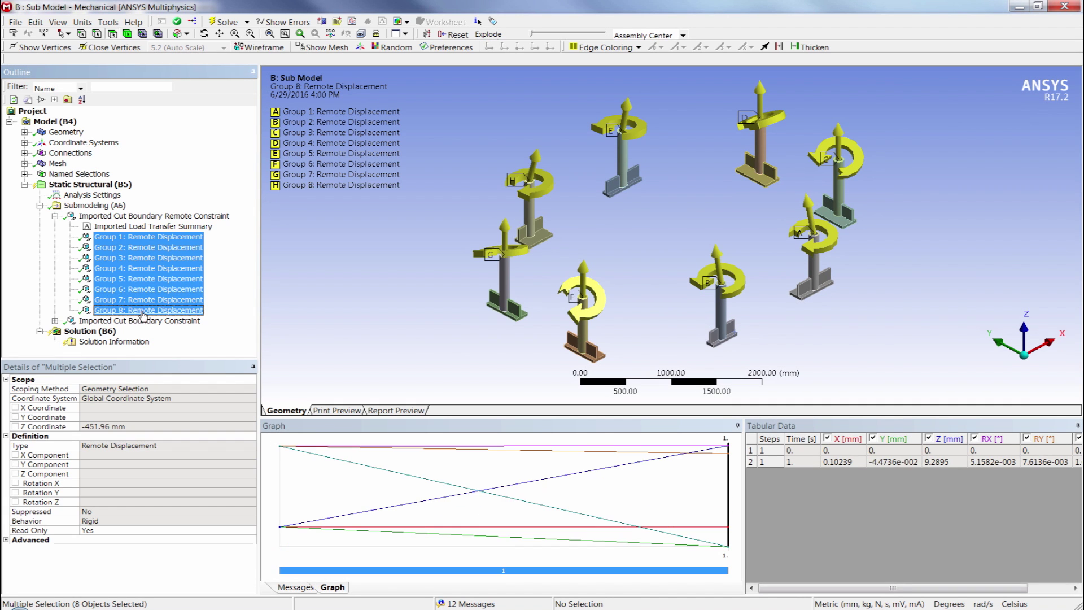
click(54, 216)
click(87, 228)
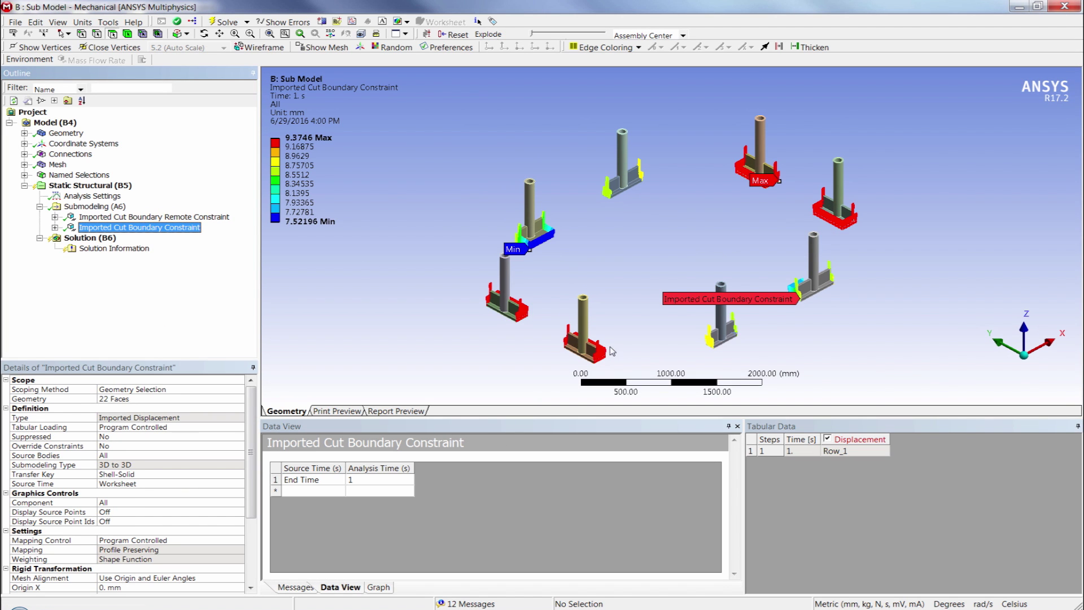
Solve the submodel and insert Total Deformation and Equivalent (von Mises) Stress results
right_click(92, 238)
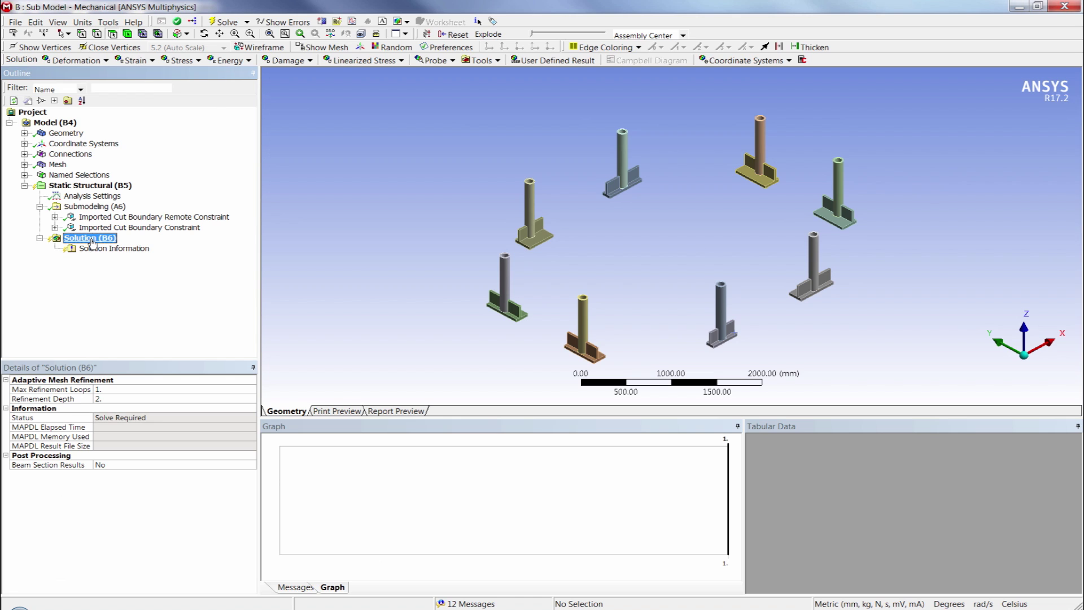
click(116, 262)
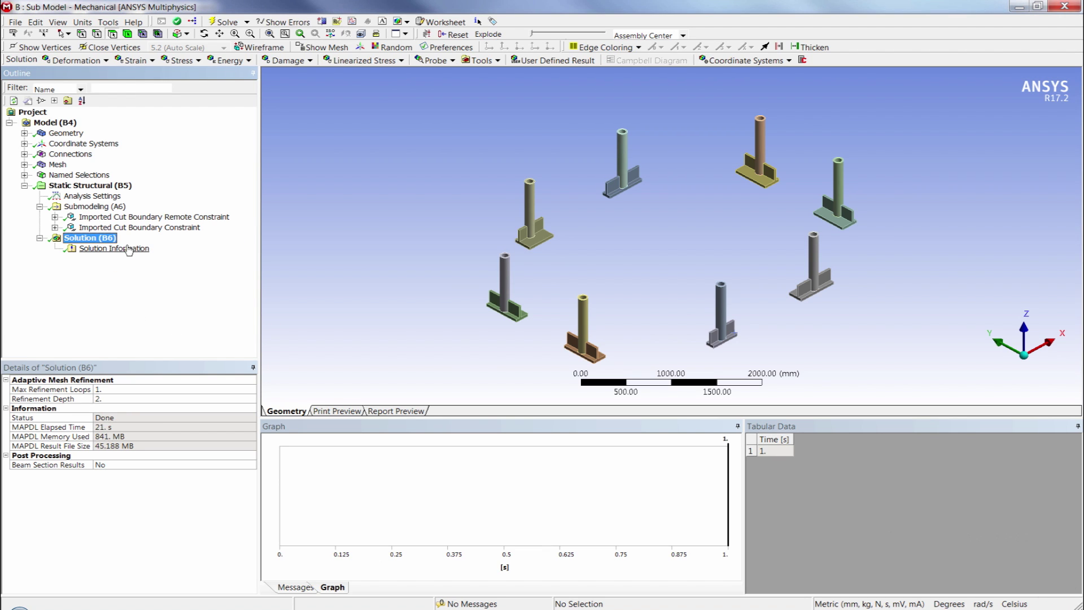
click(93, 61)
click(90, 75)
click(181, 61)
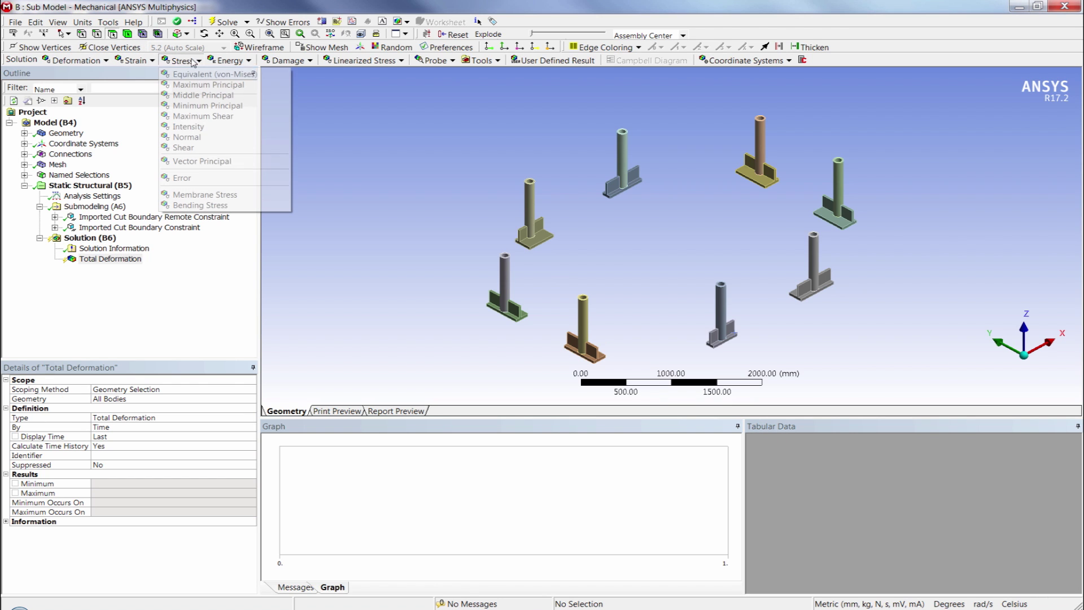
click(192, 75)
Evaluate all results, giving total deformation from 7.5222 to 9.3746 mm
click(111, 258)
right_click(127, 259)
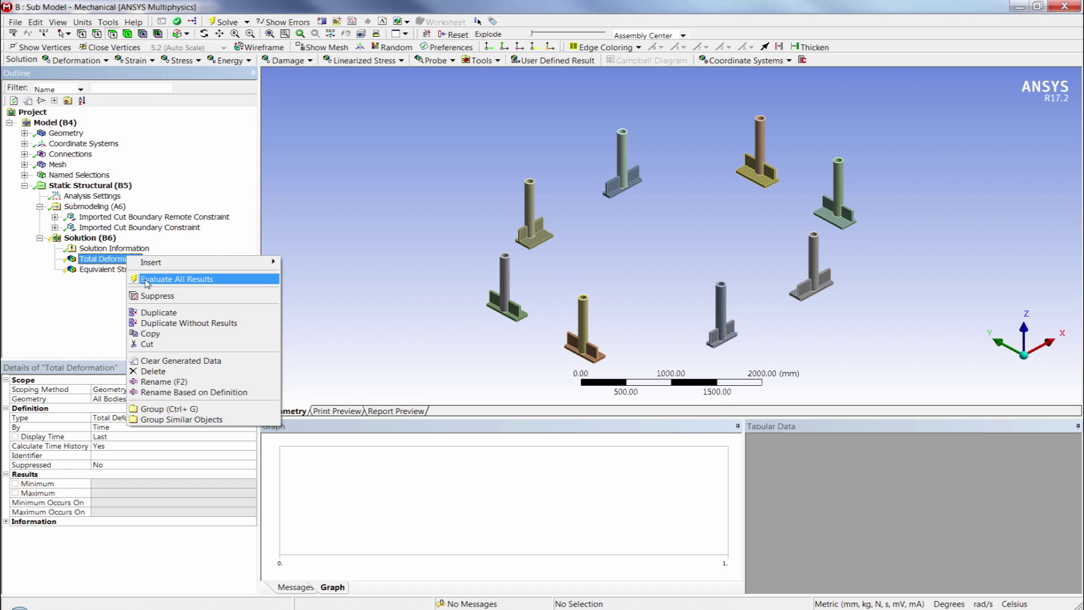
click(149, 279)
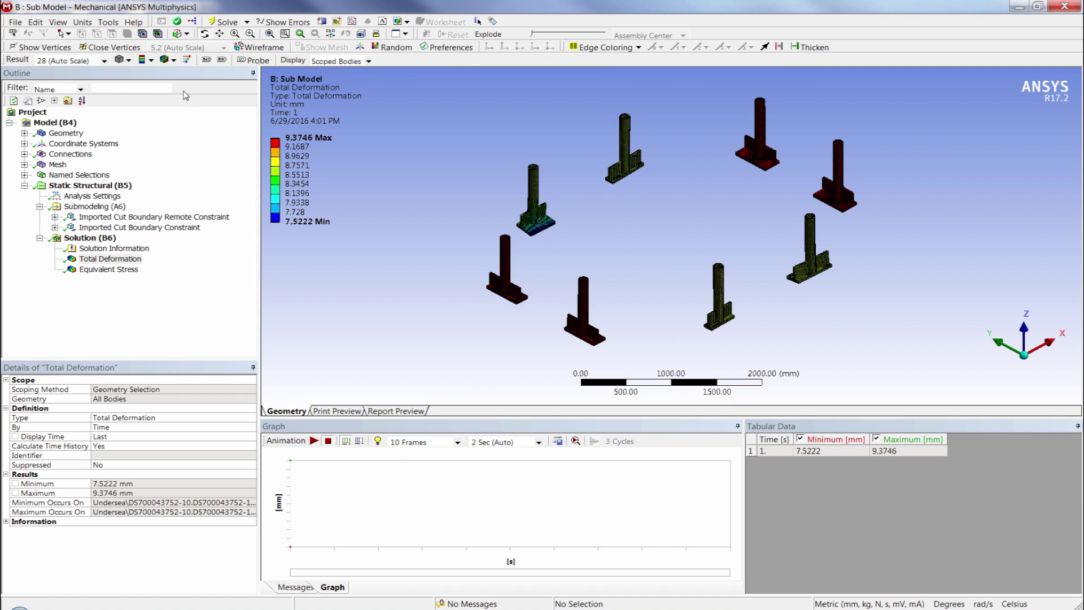
Hide mesh edges with No Wireframe and review the coarse frame's total deformation
click(169, 60)
click(182, 75)
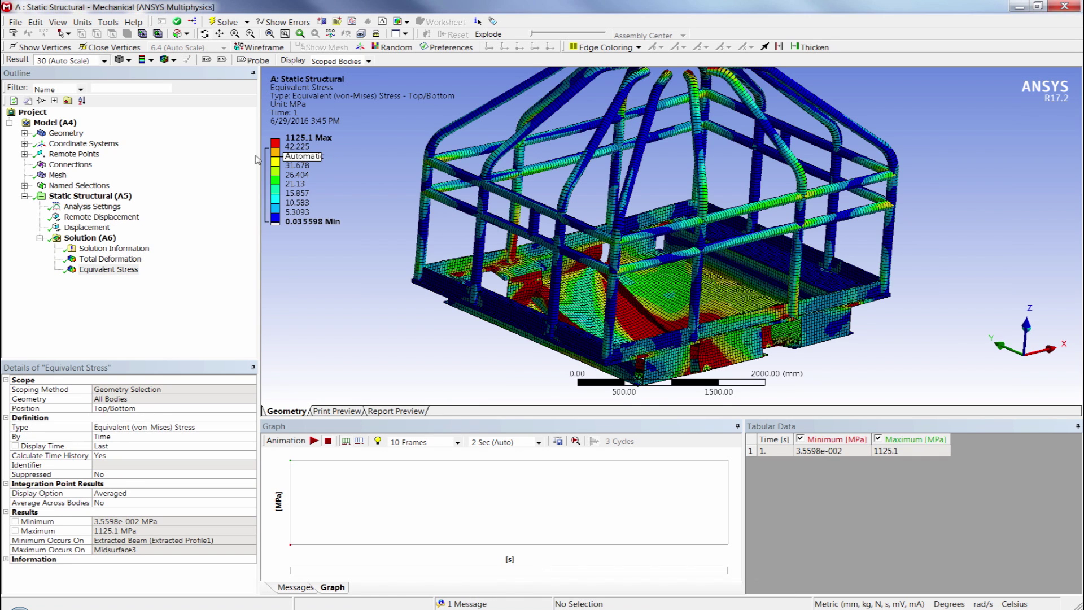
click(124, 259)
middle_drag(710, 142, 686, 219)
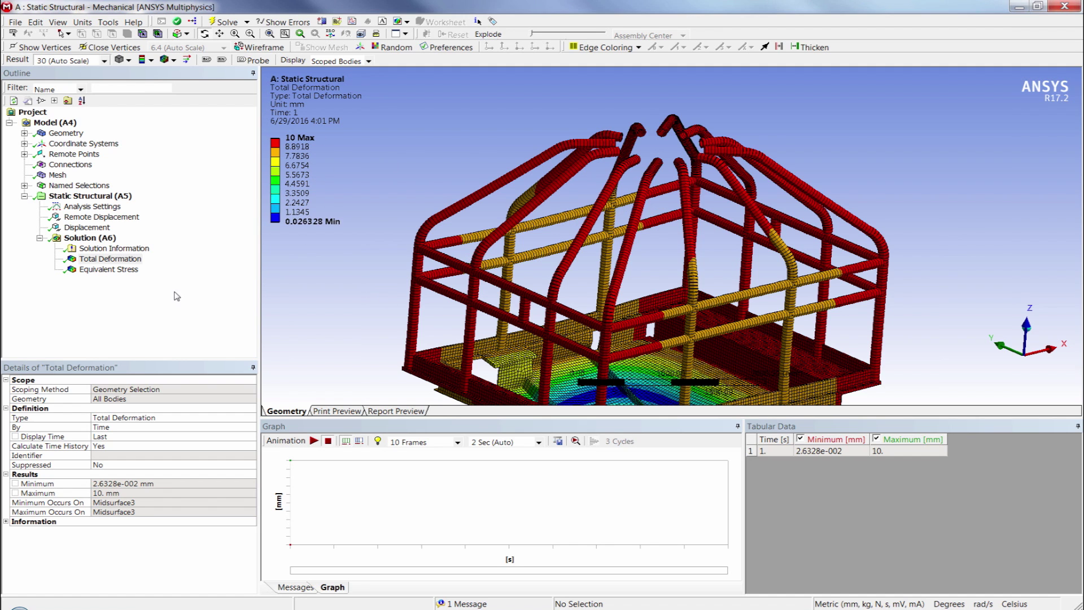
Show equivalent stress and cap the legend's second band value at 41 MPa
click(129, 270)
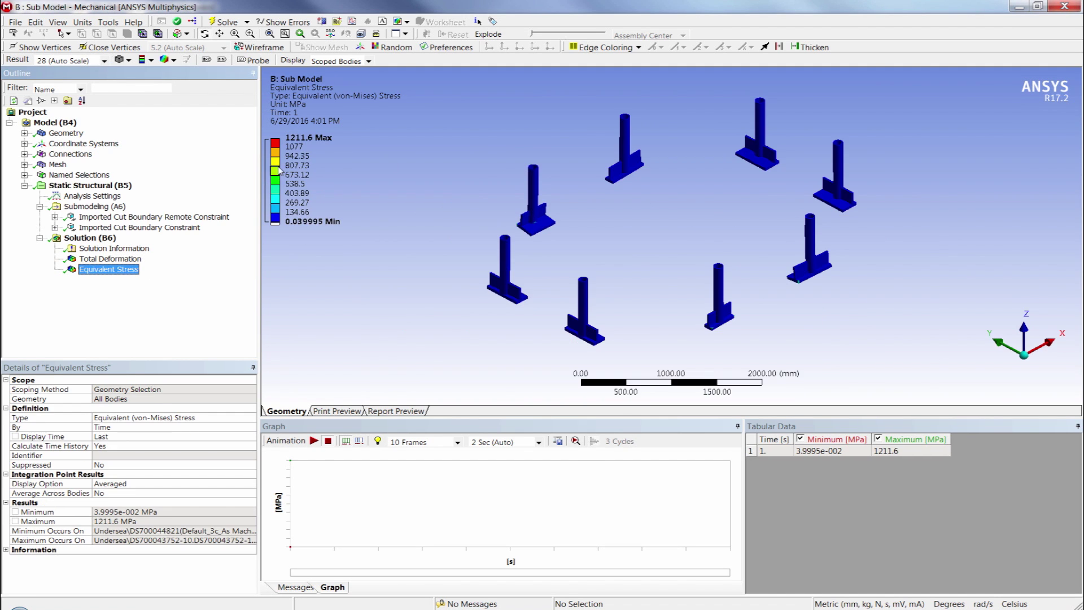
click(298, 148)
key(End)
key(Return)
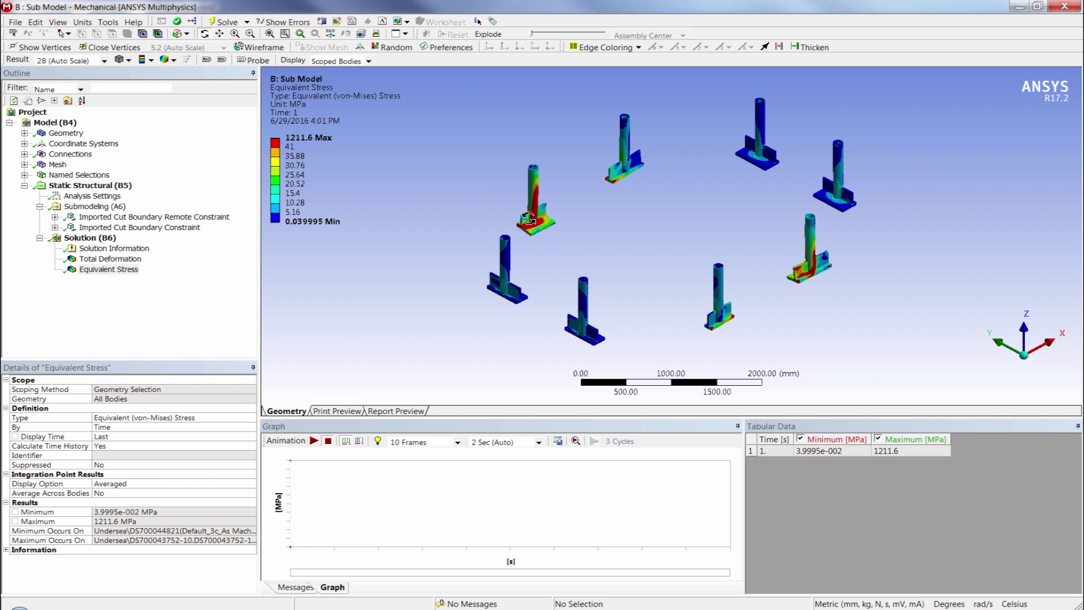
Zoom in on the most stressed joint in both the submodel and coarse frame model
right_drag(512, 189, 575, 247)
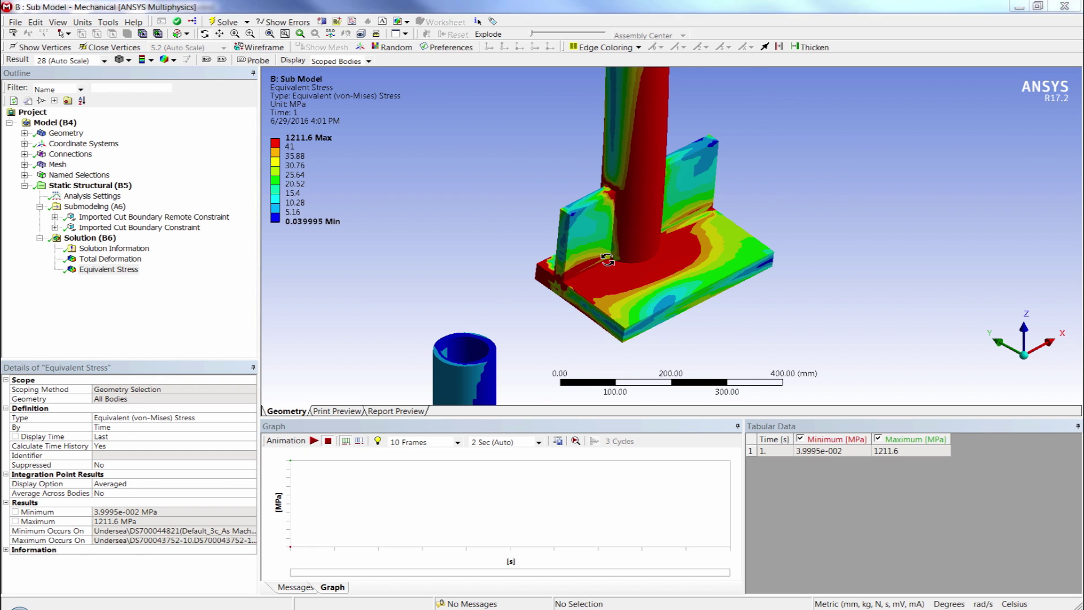
key(alt+Tab)
right_drag(515, 266, 582, 313)
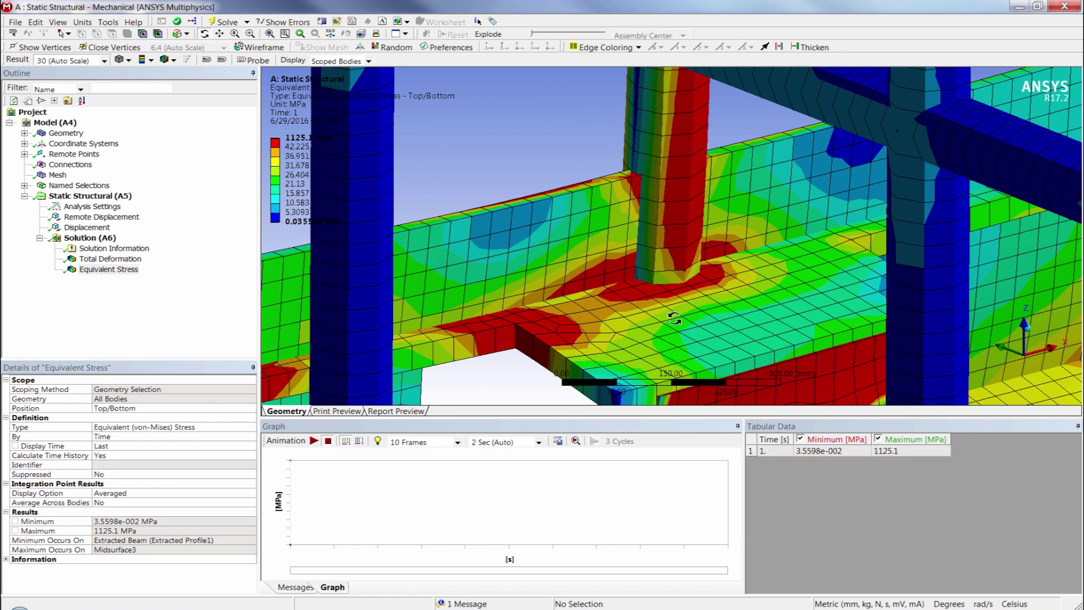
key(alt+Tab)
key(alt+Tab)
key(alt+Tab)
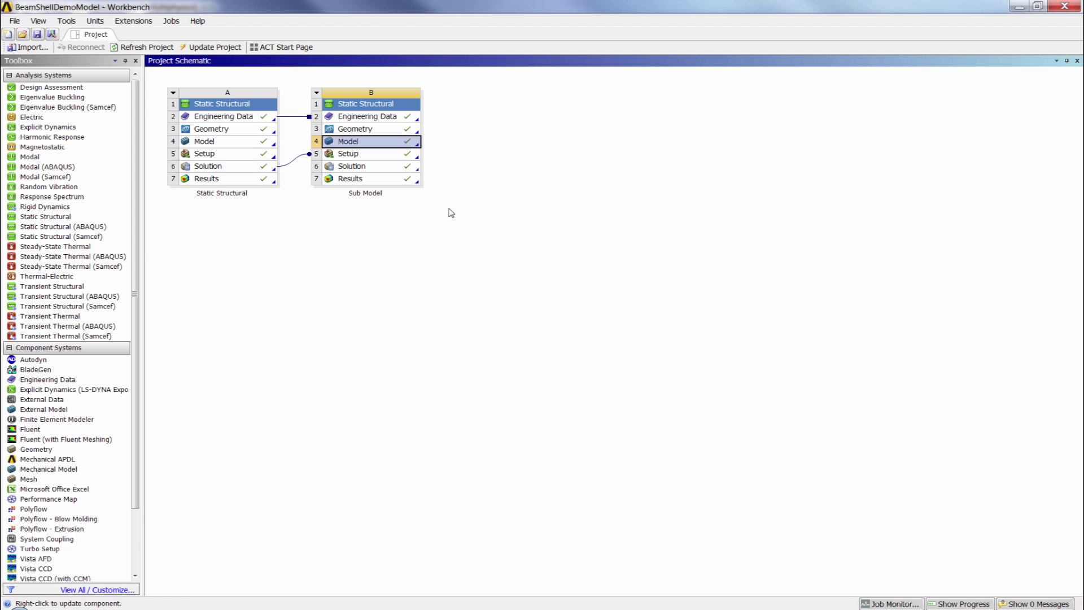
Clear the selection in the Workbench Project Schematic
click(452, 213)
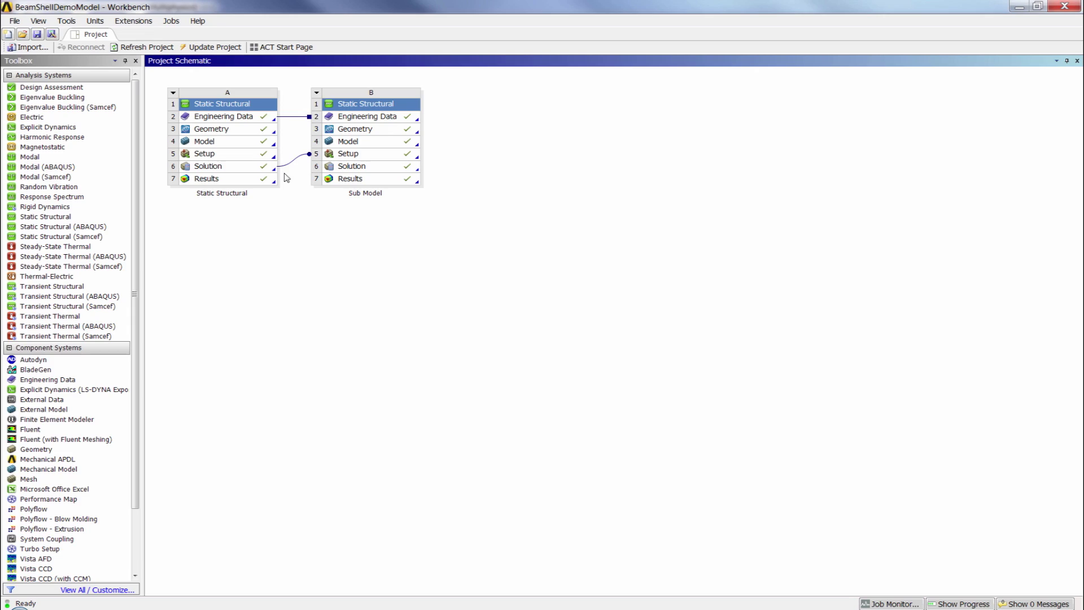